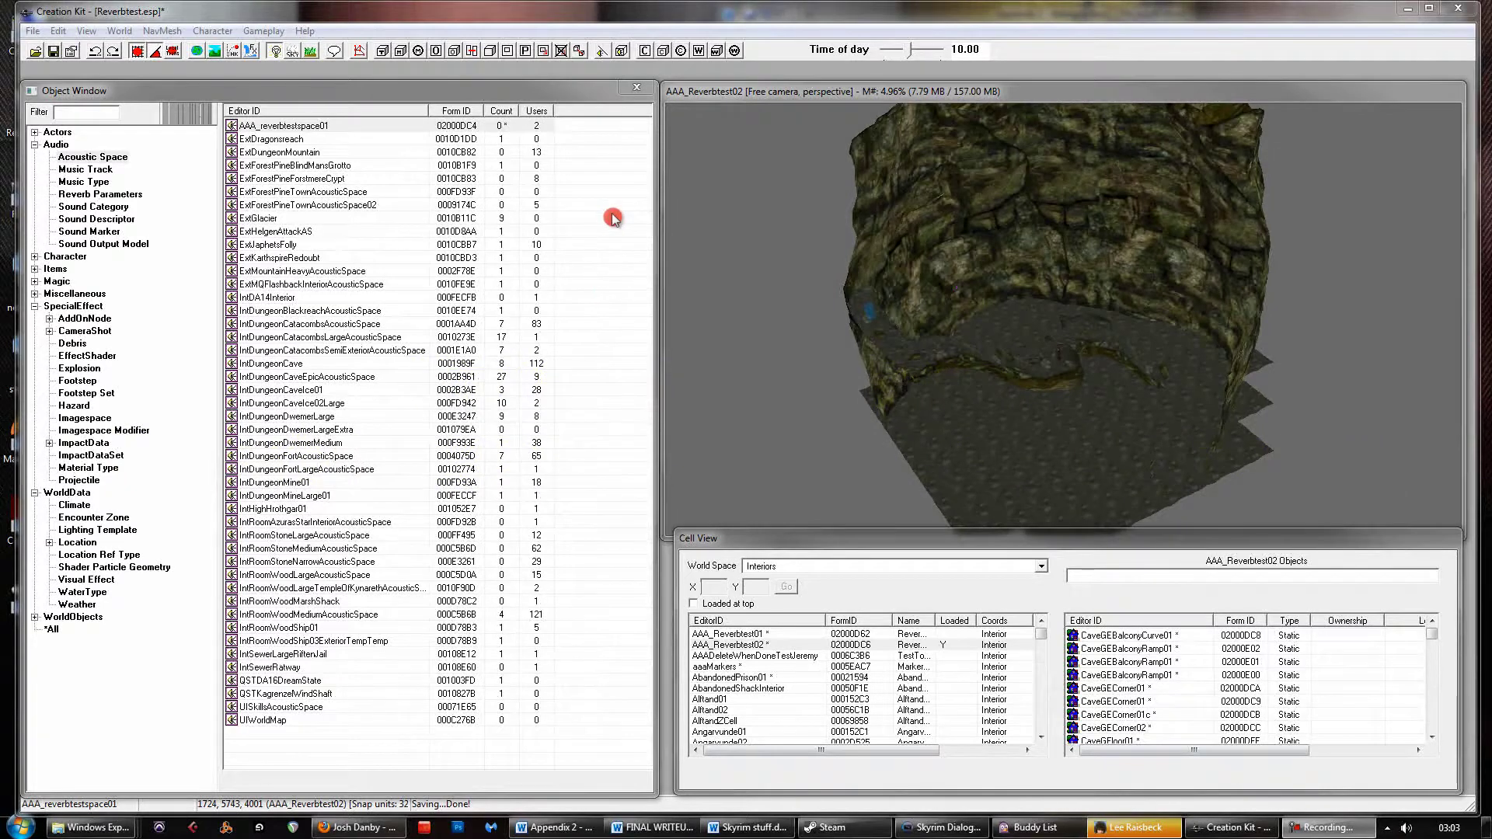
Show the Acoustic Space category, then list the Reverb Parameters records in the Audio tree
{"action": "left_click", "coordinate": [75, 159]}
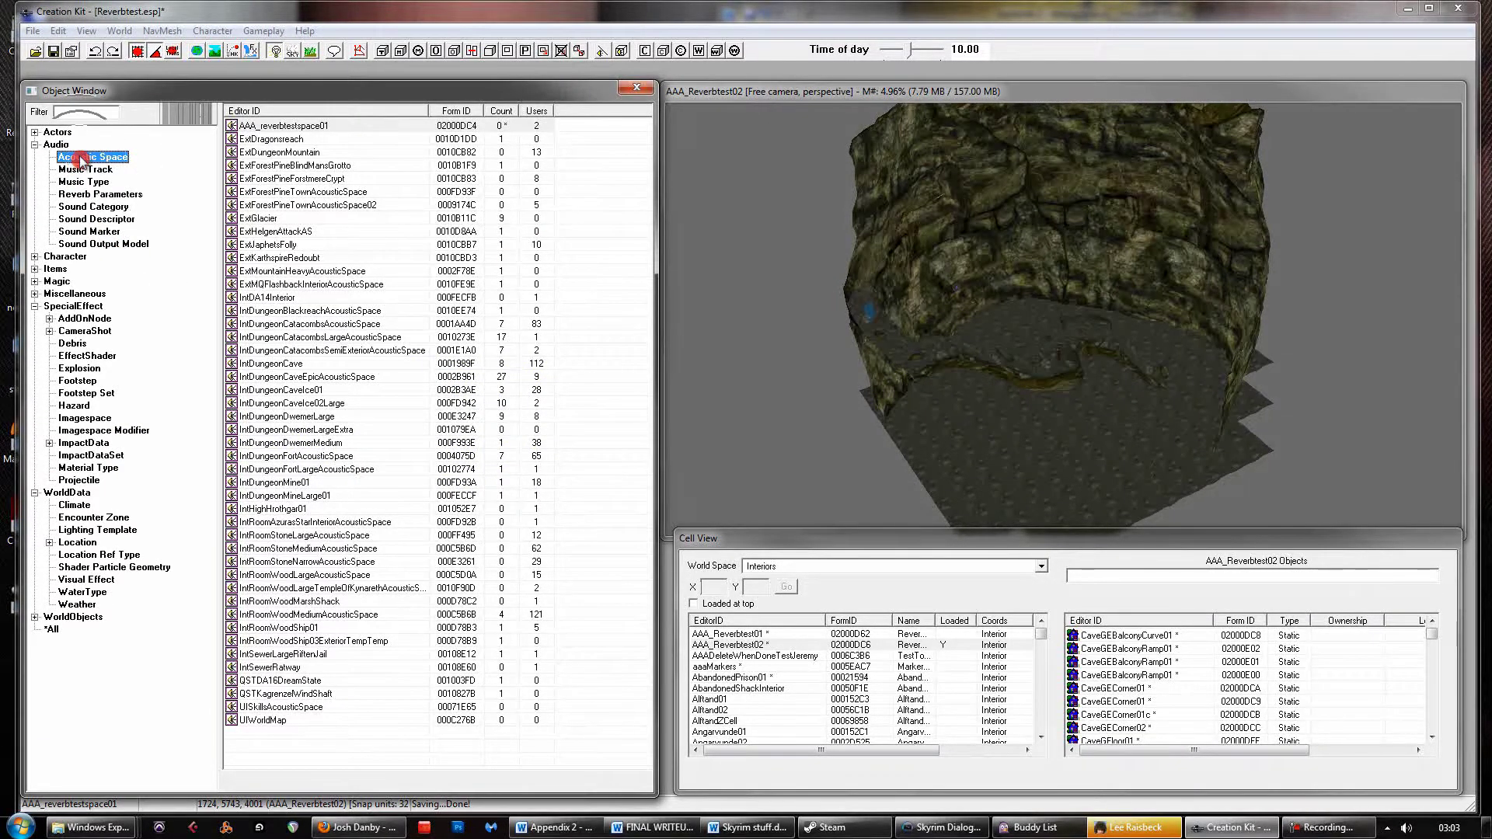
{"action": "left_click", "coordinate": [64, 195]}
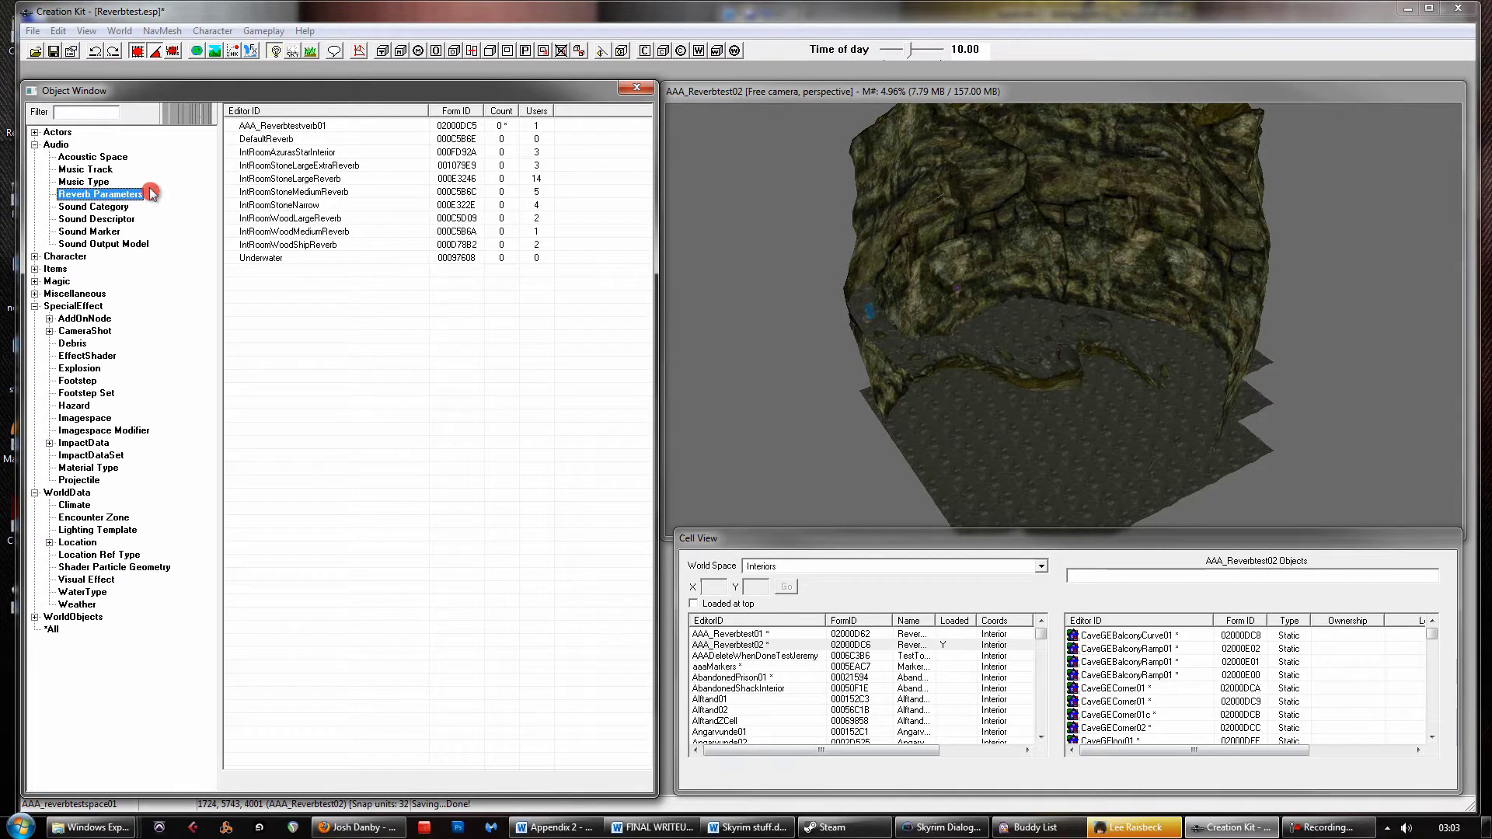
Open AAA_Reverbtestverb01's Reverb Parameters, leaving Presets at Choose Template, and bring up the test sound picker
{"action": "left_click", "coordinate": [130, 200]}
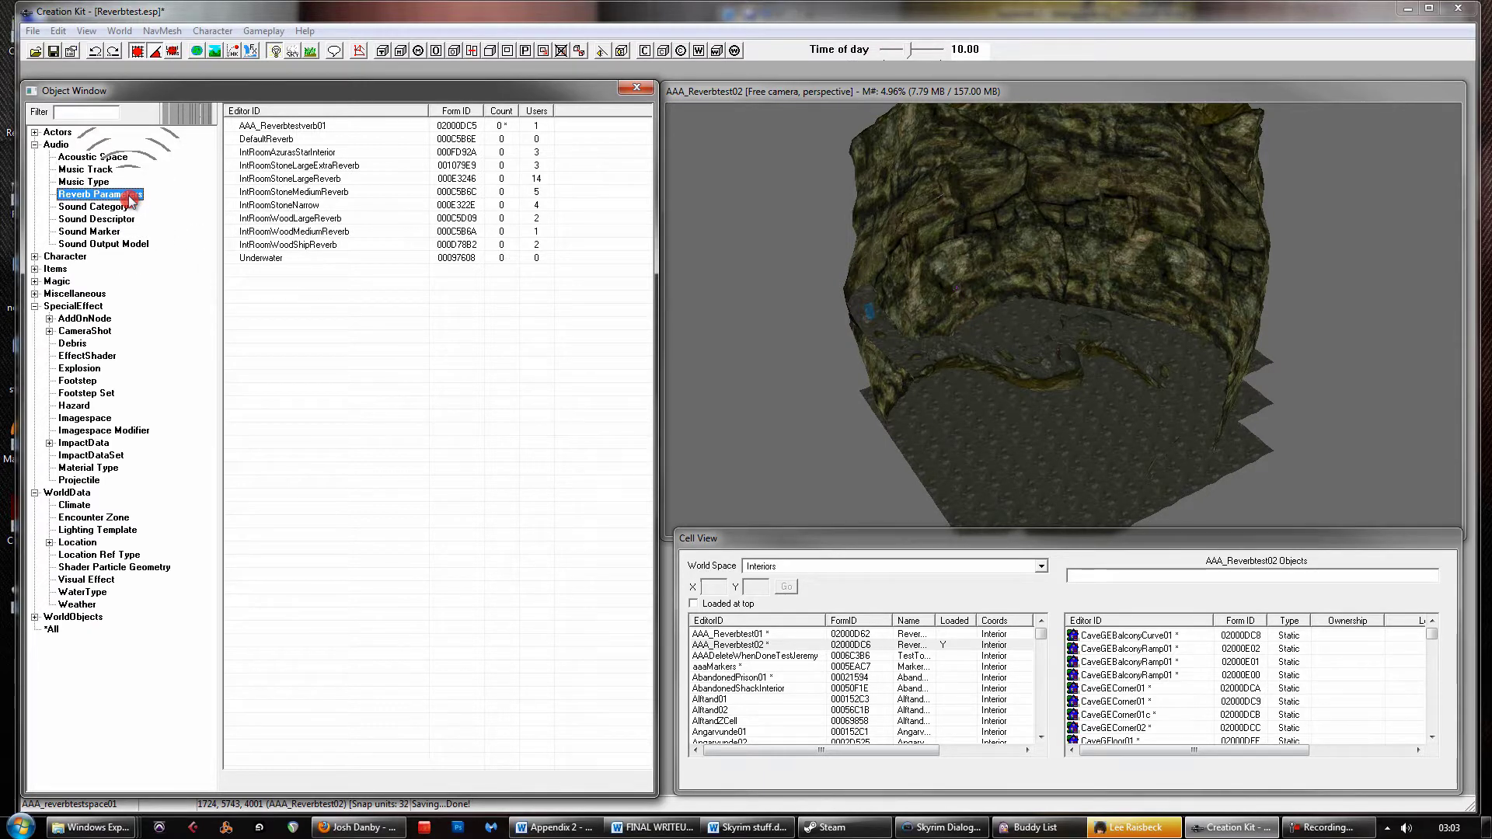
{"action": "double_click", "coordinate": [282, 126]}
{"action": "left_click_drag", "start_coordinate": [692, 204], "coordinate": [660, 272]}
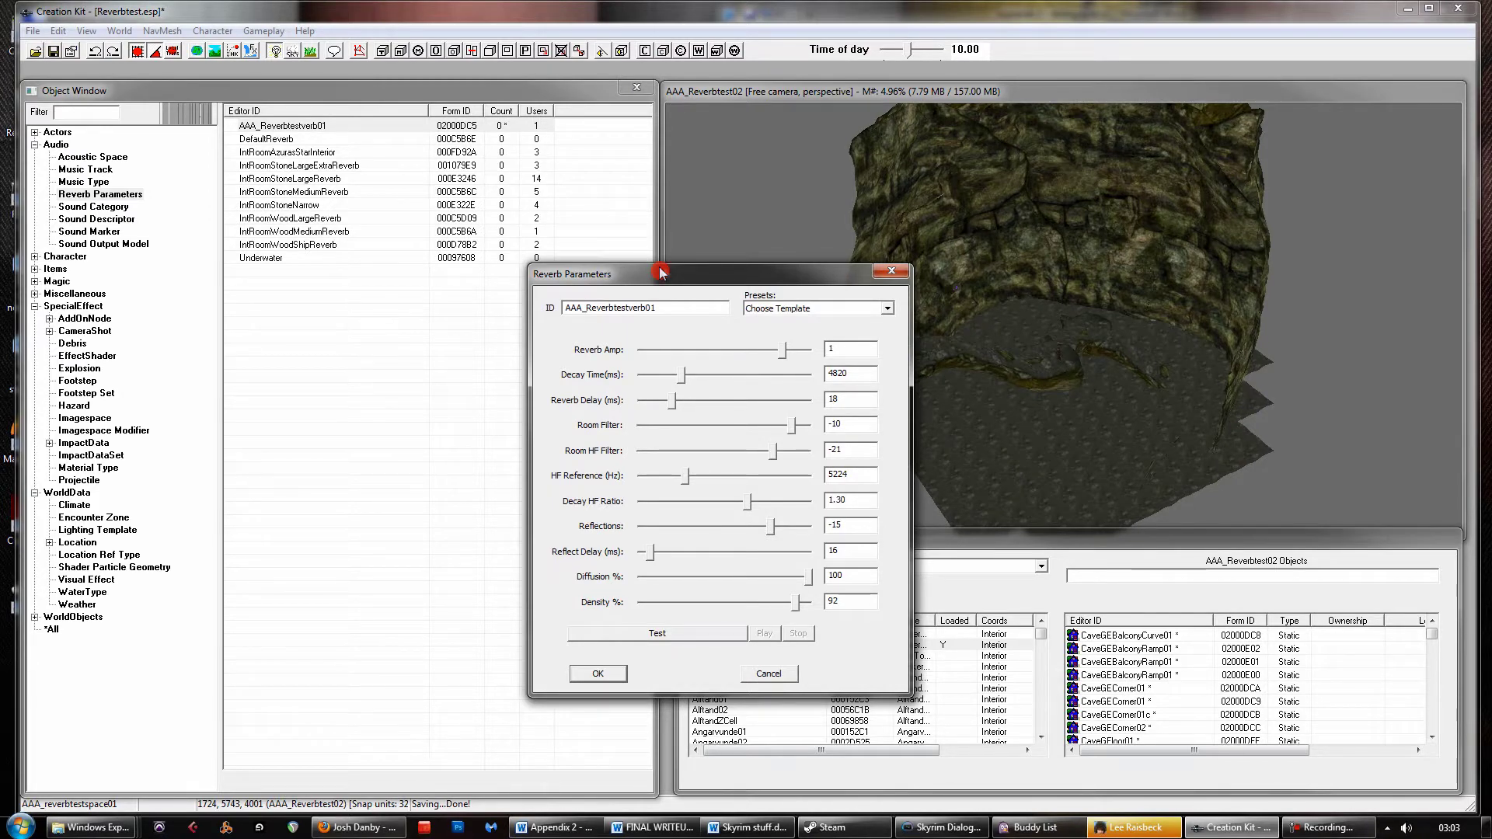
{"action": "left_click", "coordinate": [887, 309]}
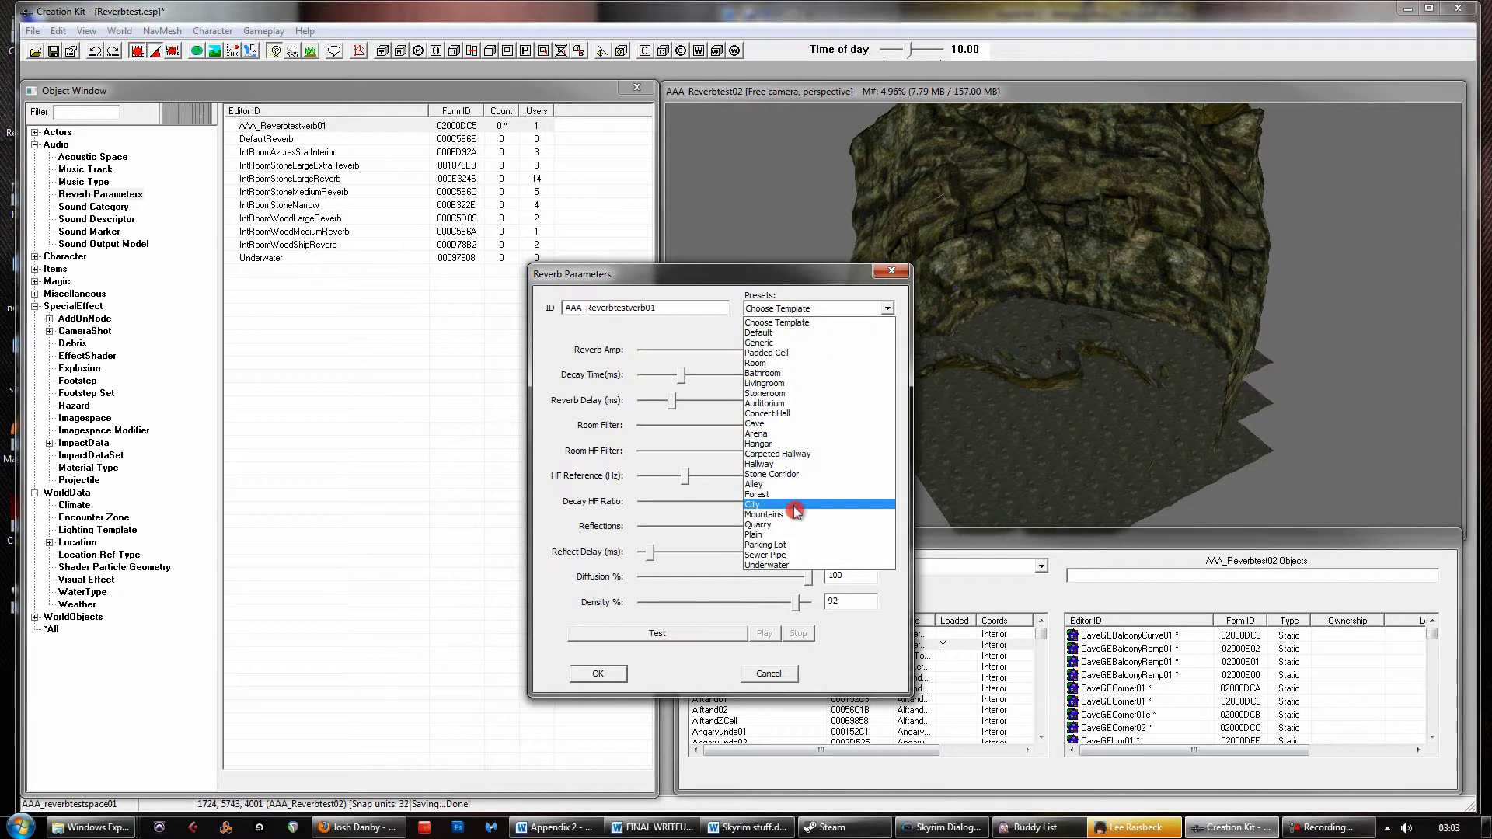
{"action": "left_click", "coordinate": [694, 349]}
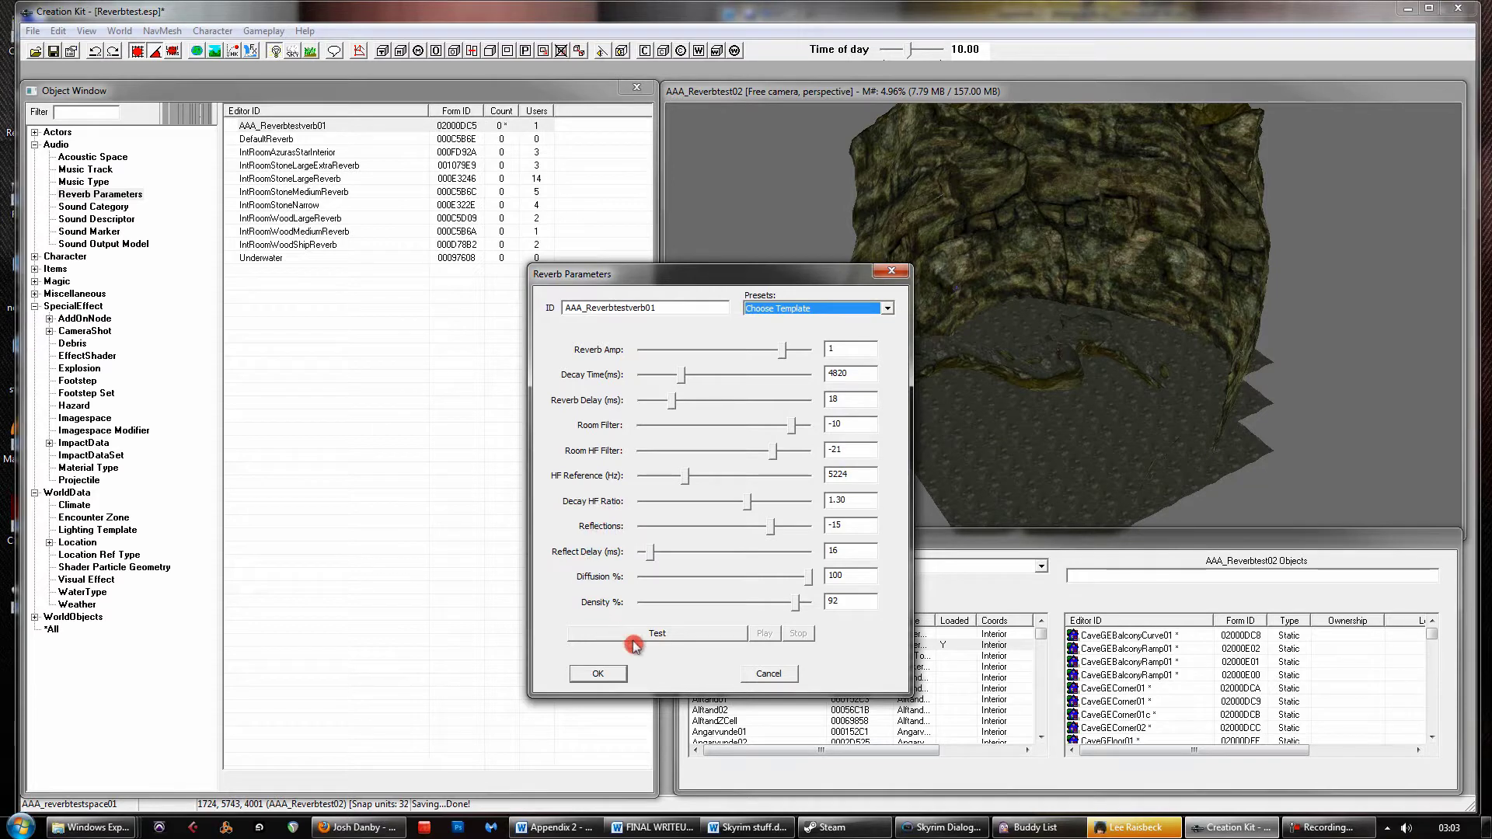
{"action": "left_click", "coordinate": [678, 633]}
Choose MAGPowerSerpentStoneImpact as the test sound, filtering the sound list by 'impact'
{"action": "left_click", "coordinate": [604, 412]}
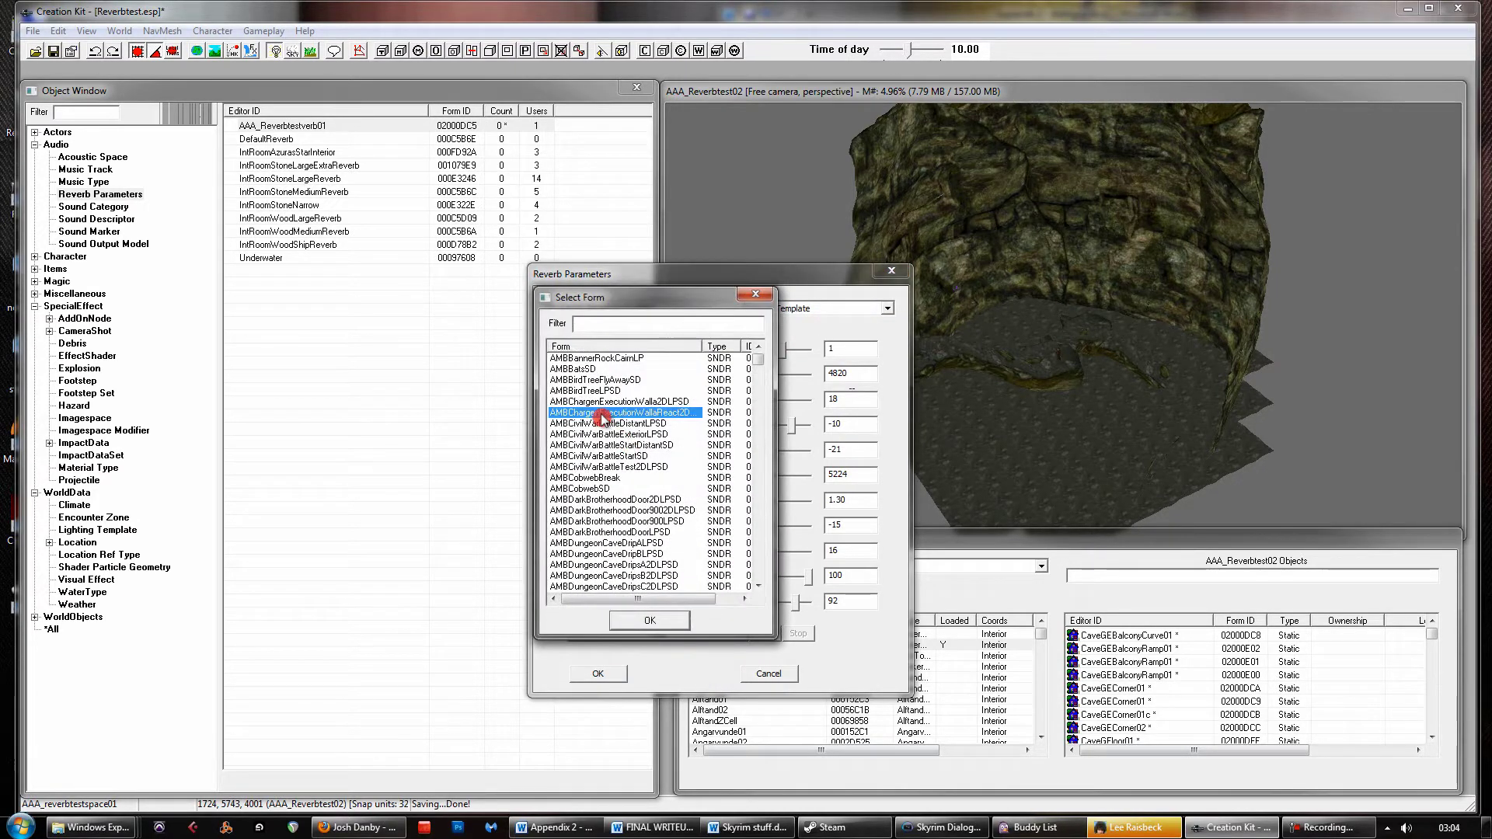
{"action": "left_click", "coordinate": [588, 321]}
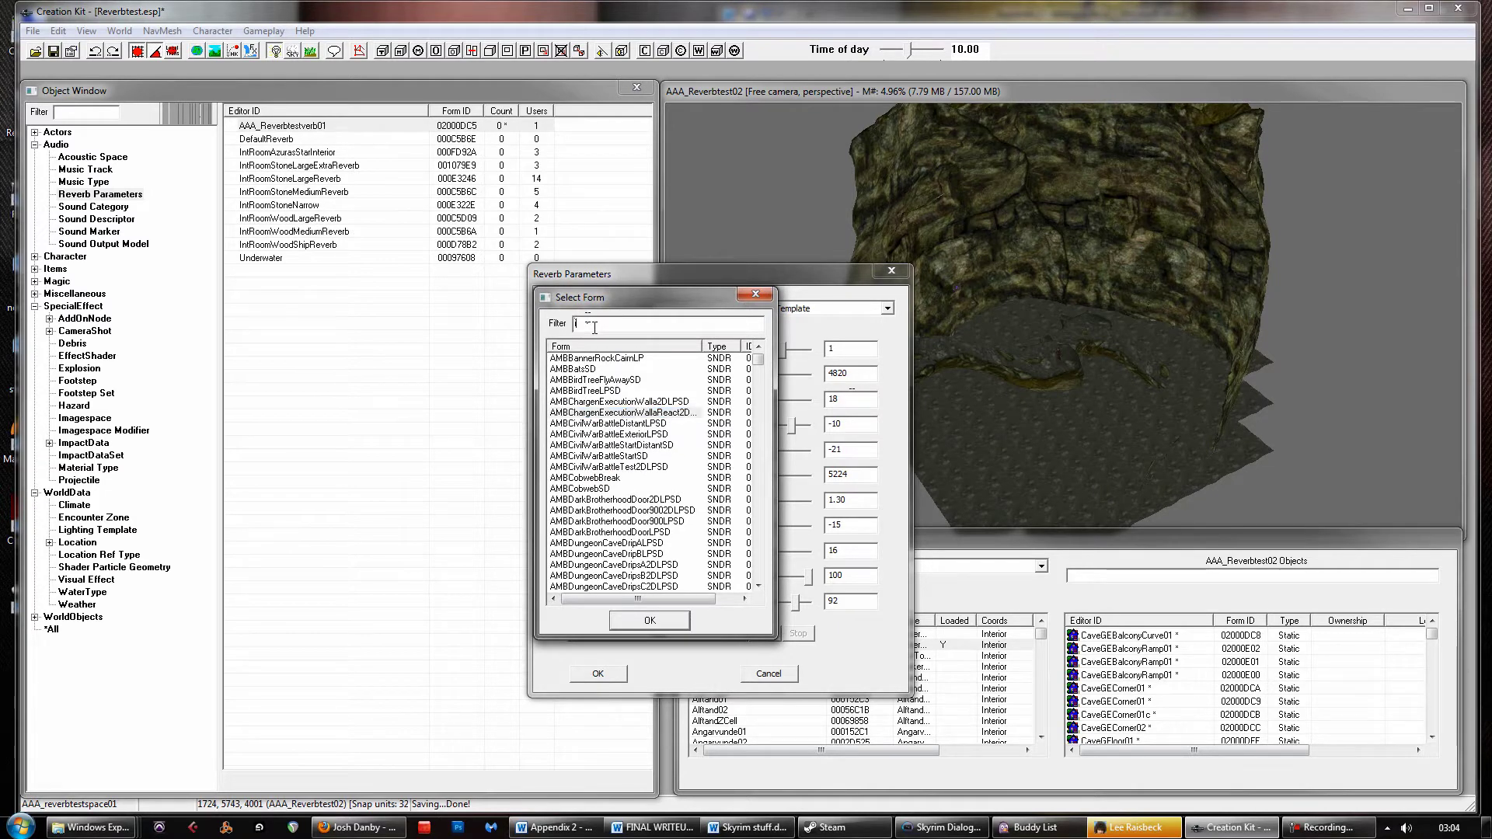
{"action": "left_click", "coordinate": [595, 326]}
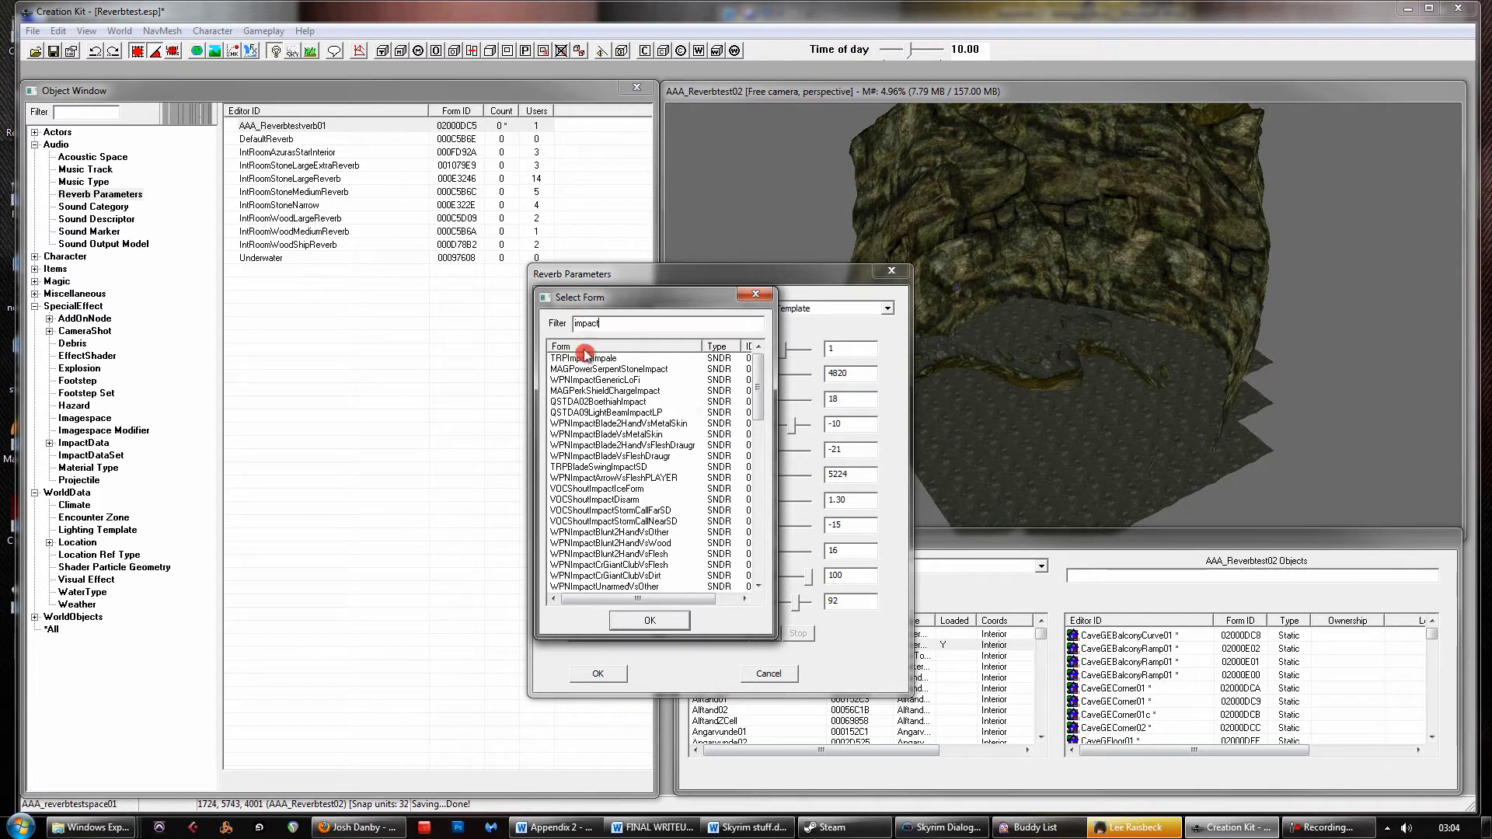
{"action": "left_click", "coordinate": [579, 370]}
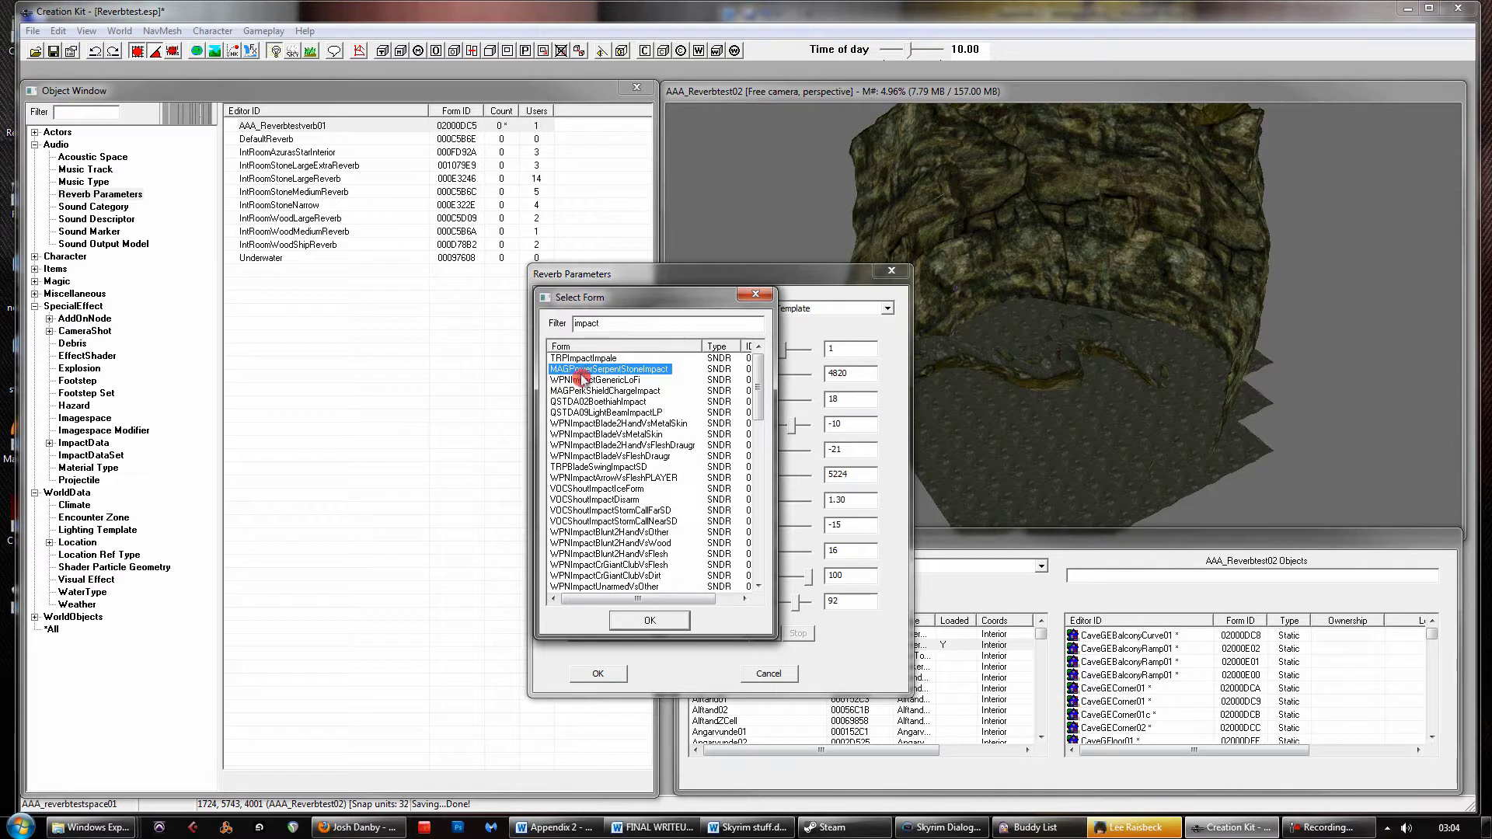
{"action": "left_click", "coordinate": [646, 621]}
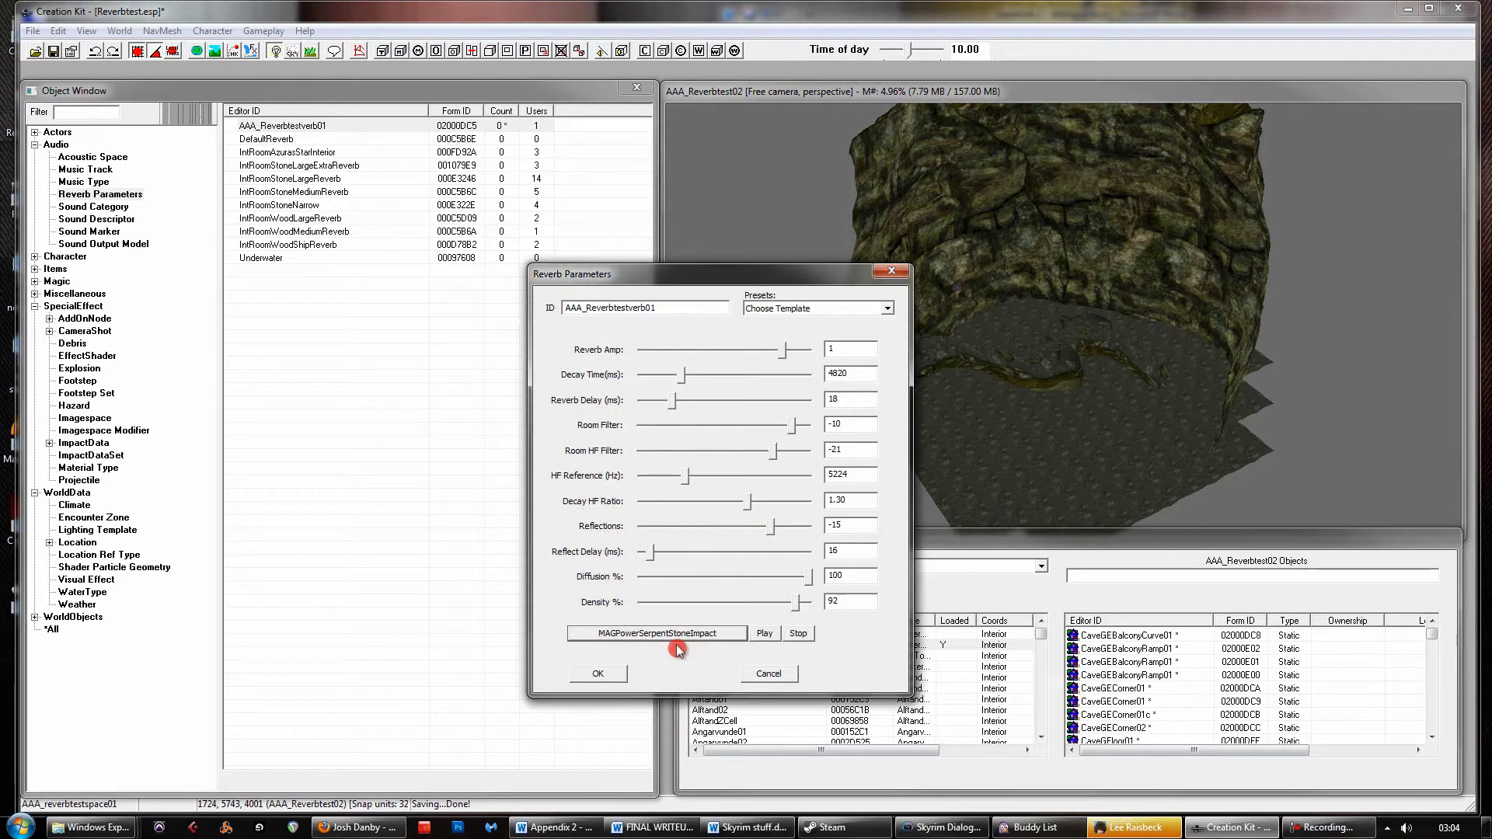
Play the sound at 100 ms and 13891 ms decay, settle near 4450 ms, then cancel the changes
{"action": "left_click", "coordinate": [766, 634]}
{"action": "left_click_drag", "start_coordinate": [683, 381], "coordinate": [642, 376]}
{"action": "left_click", "coordinate": [766, 634]}
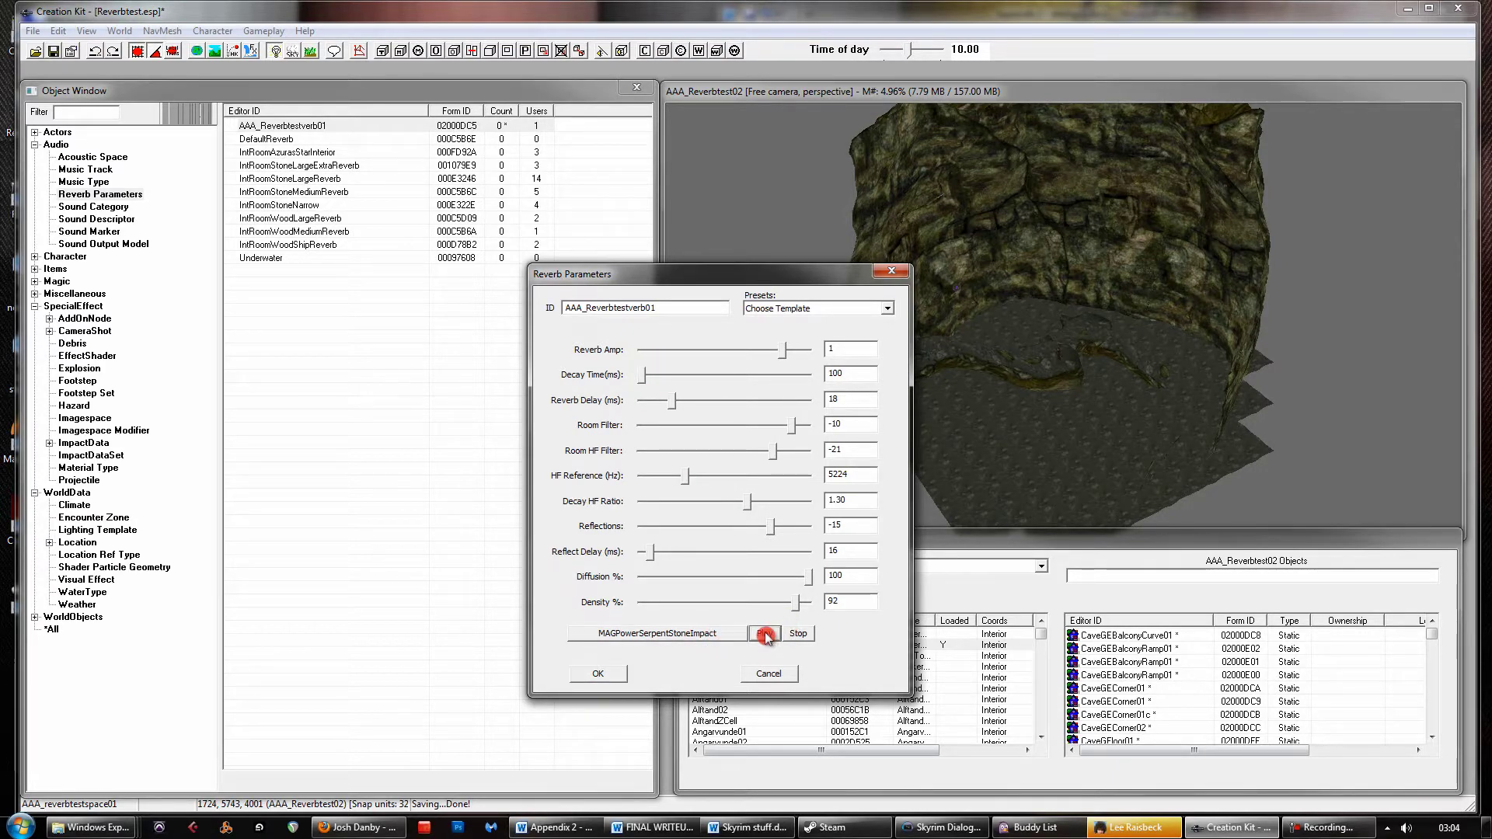
{"action": "left_click_drag", "start_coordinate": [642, 376], "coordinate": [758, 376]}
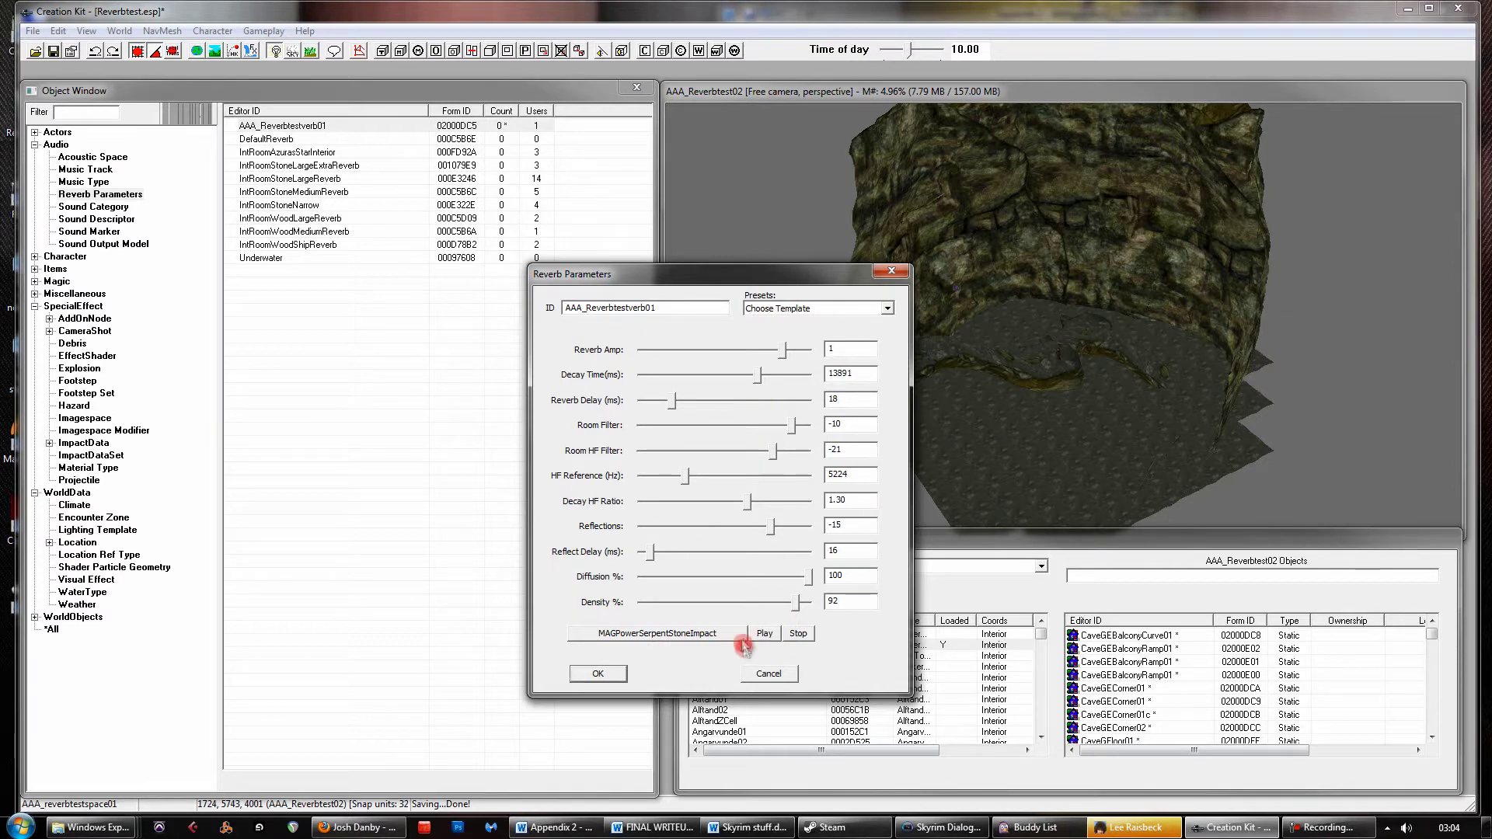
{"action": "left_click", "coordinate": [763, 634]}
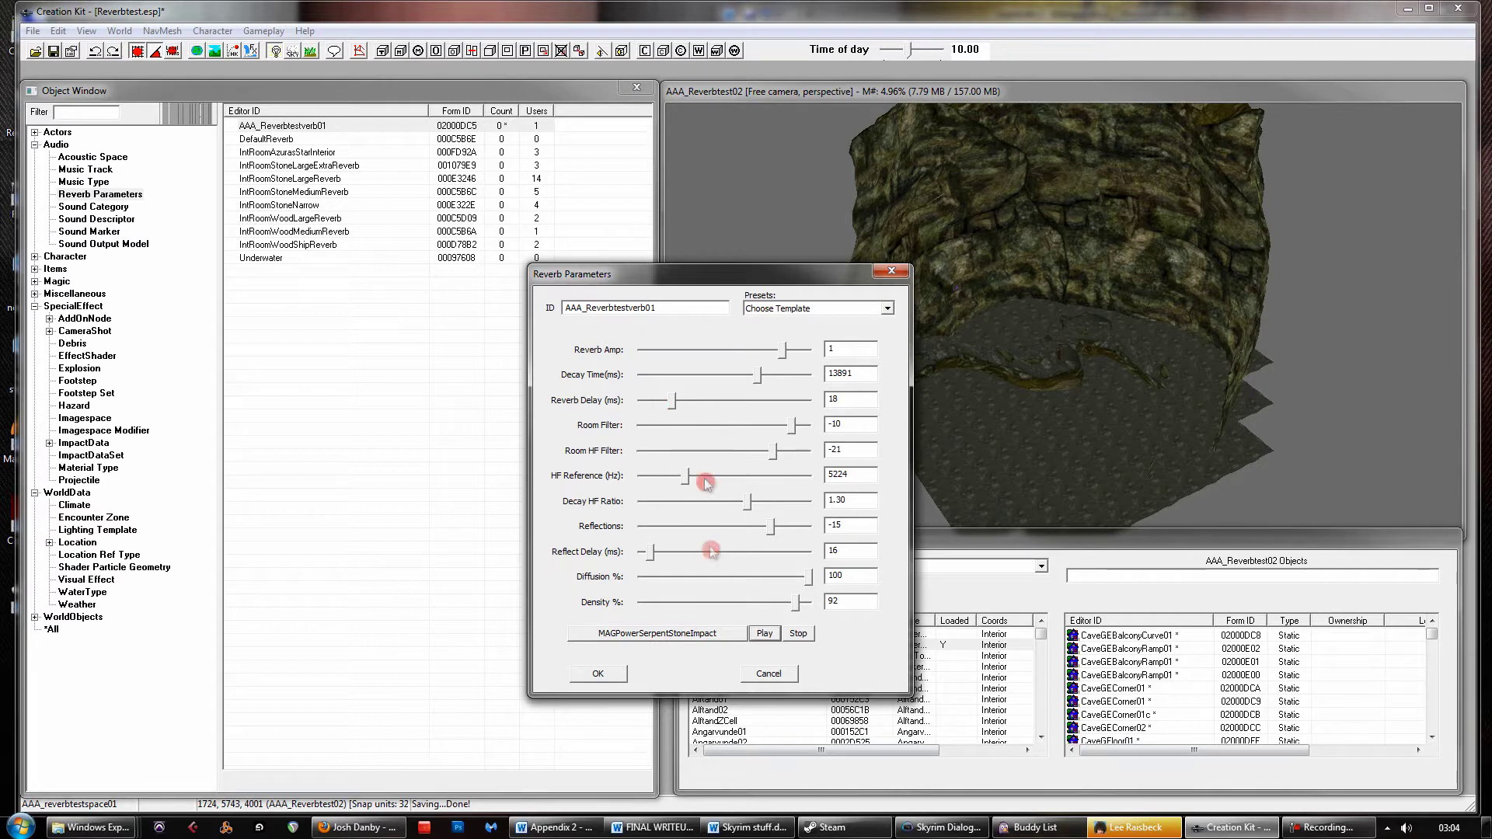
{"action": "left_click_drag", "start_coordinate": [759, 376], "coordinate": [678, 375]}
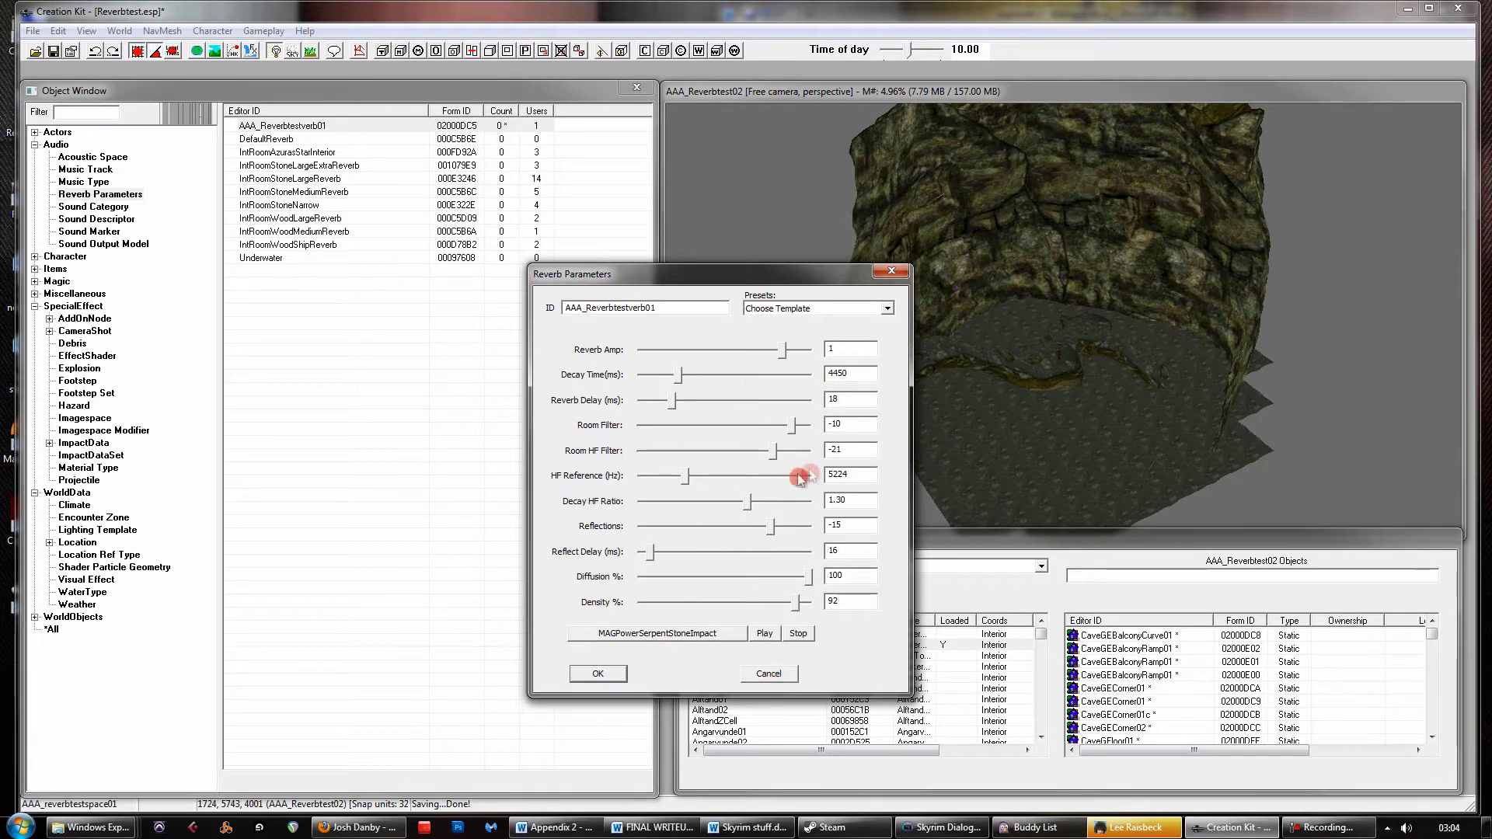
{"action": "left_click", "coordinate": [762, 679]}
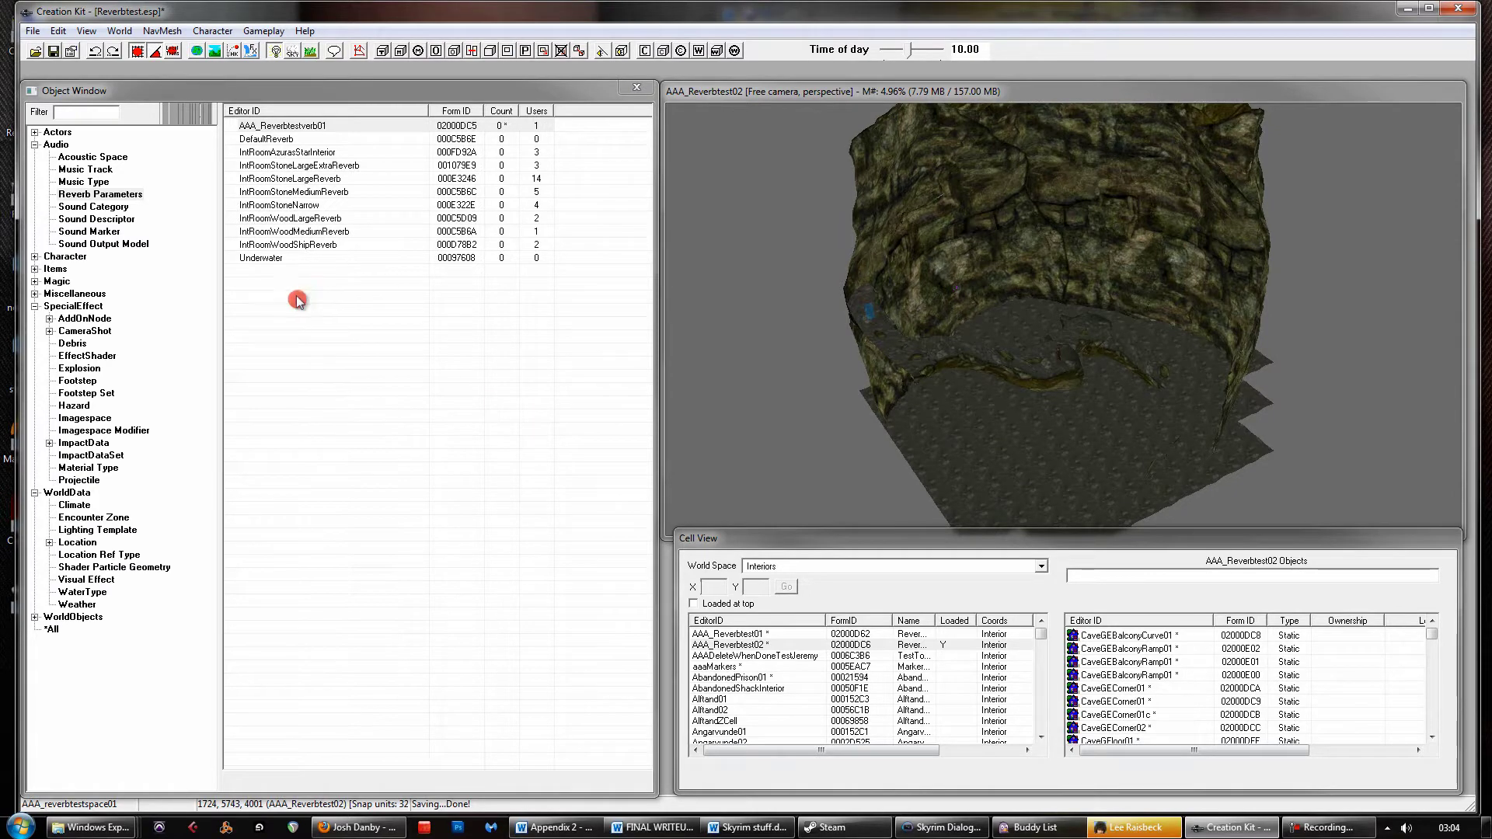
Select the AAA_Reverbtestverb01 row in the reverb list, keeping its name unchanged
{"action": "left_click", "coordinate": [283, 126]}
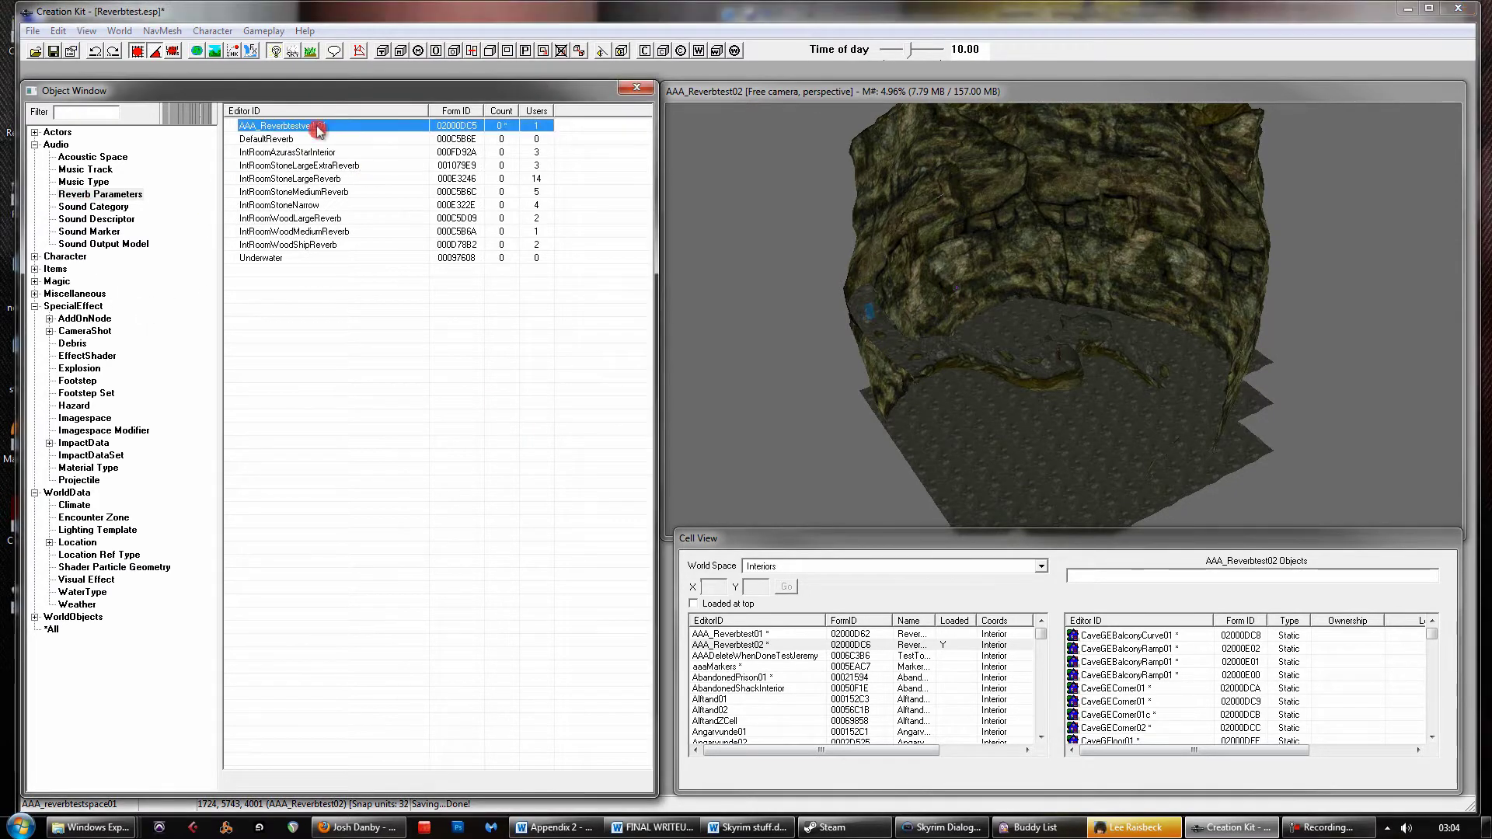
{"action": "left_click", "coordinate": [350, 127]}
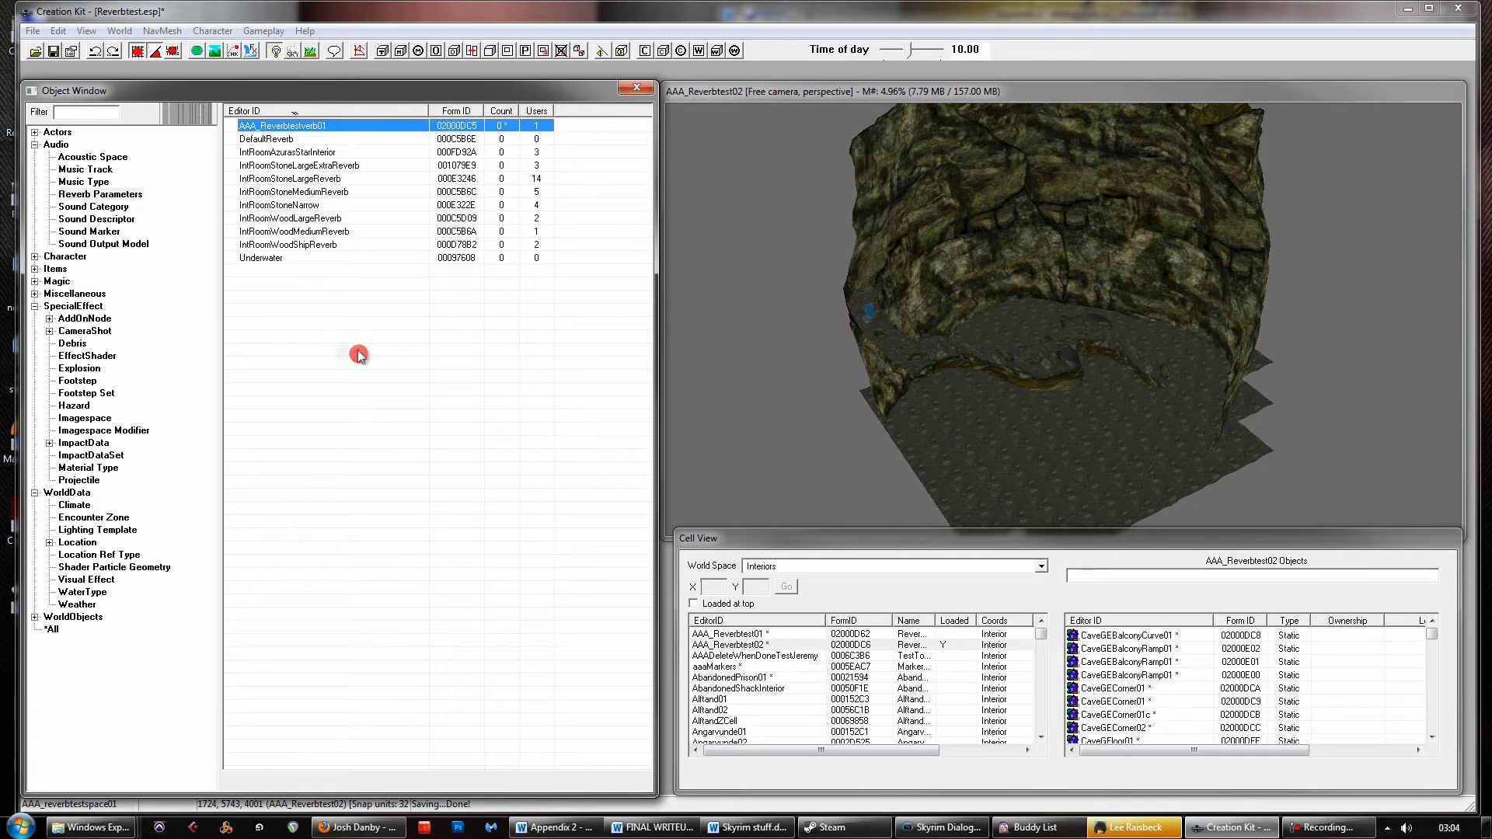
Set AAA_reverbtestspace01's Environment type to AAA_Reverbtestverb01, keeping Use Sounds From Region at NONE
{"action": "left_click", "coordinate": [92, 158]}
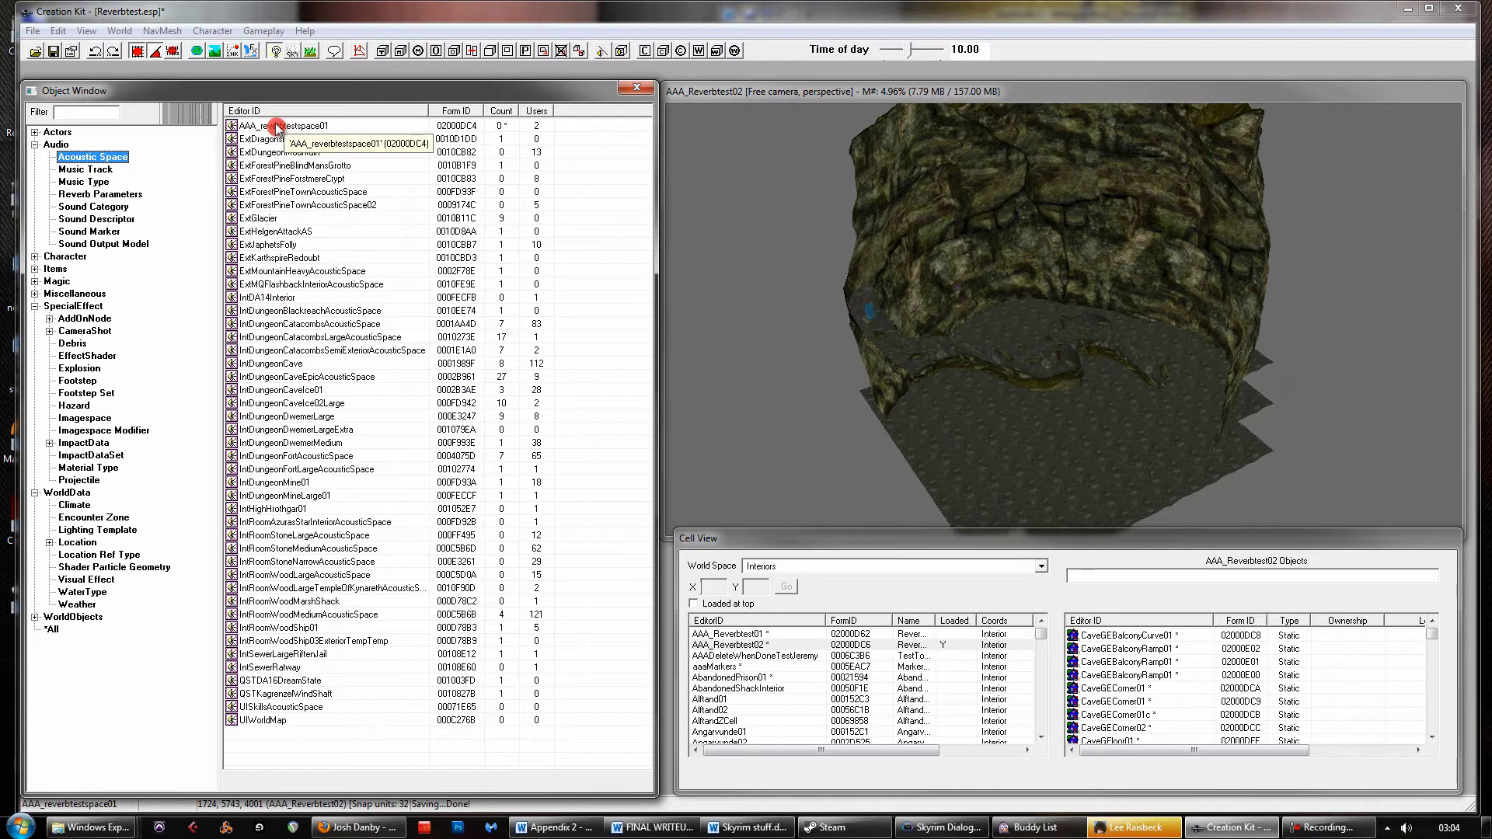
{"action": "double_click", "coordinate": [277, 127]}
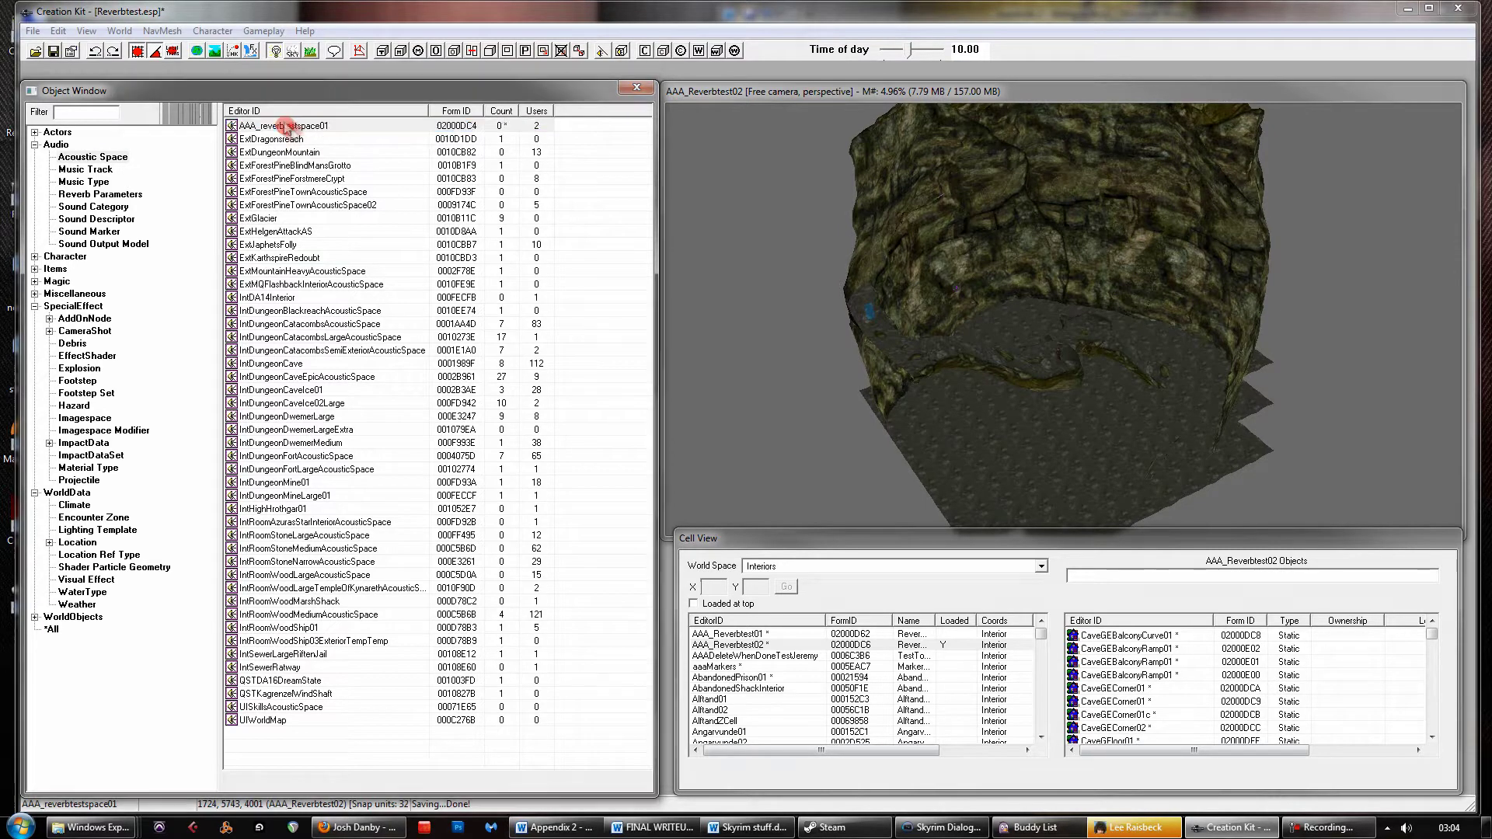
{"action": "left_click_drag", "start_coordinate": [211, 58], "coordinate": [691, 249]}
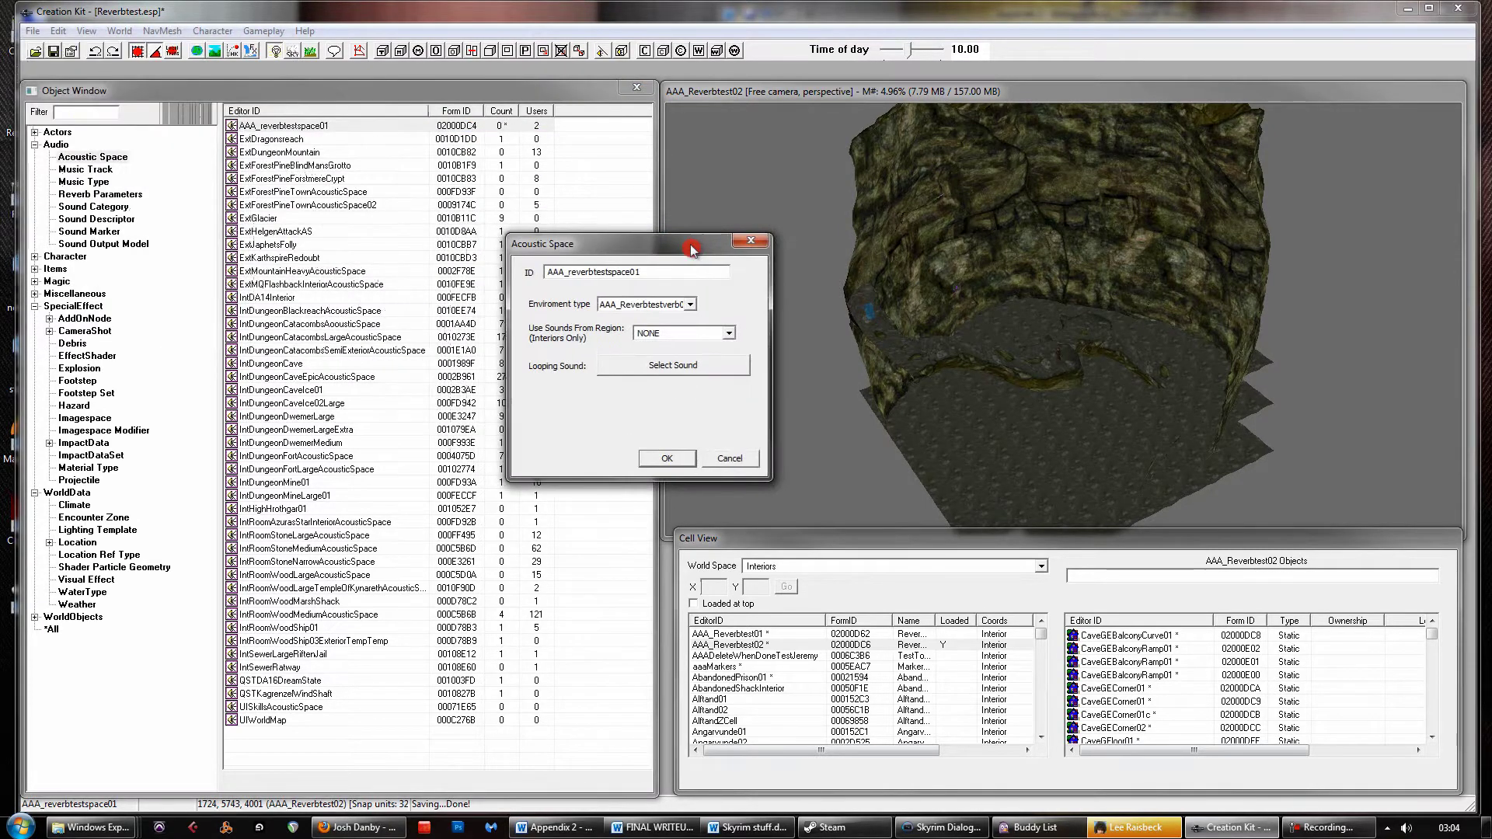
{"action": "left_click", "coordinate": [694, 304]}
{"action": "left_click_drag", "start_coordinate": [756, 360], "coordinate": [755, 350]}
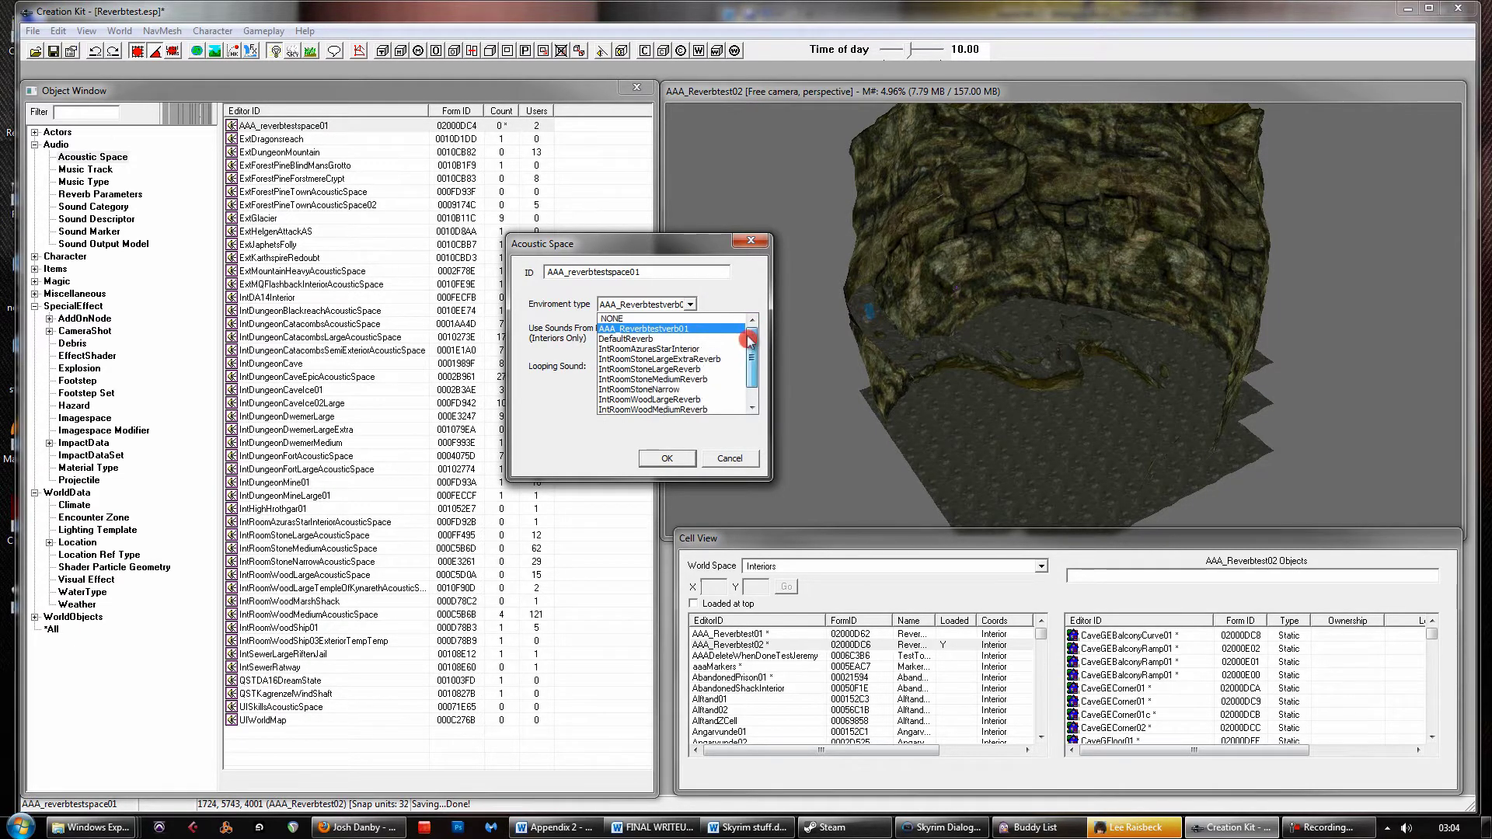
{"action": "left_click", "coordinate": [639, 328]}
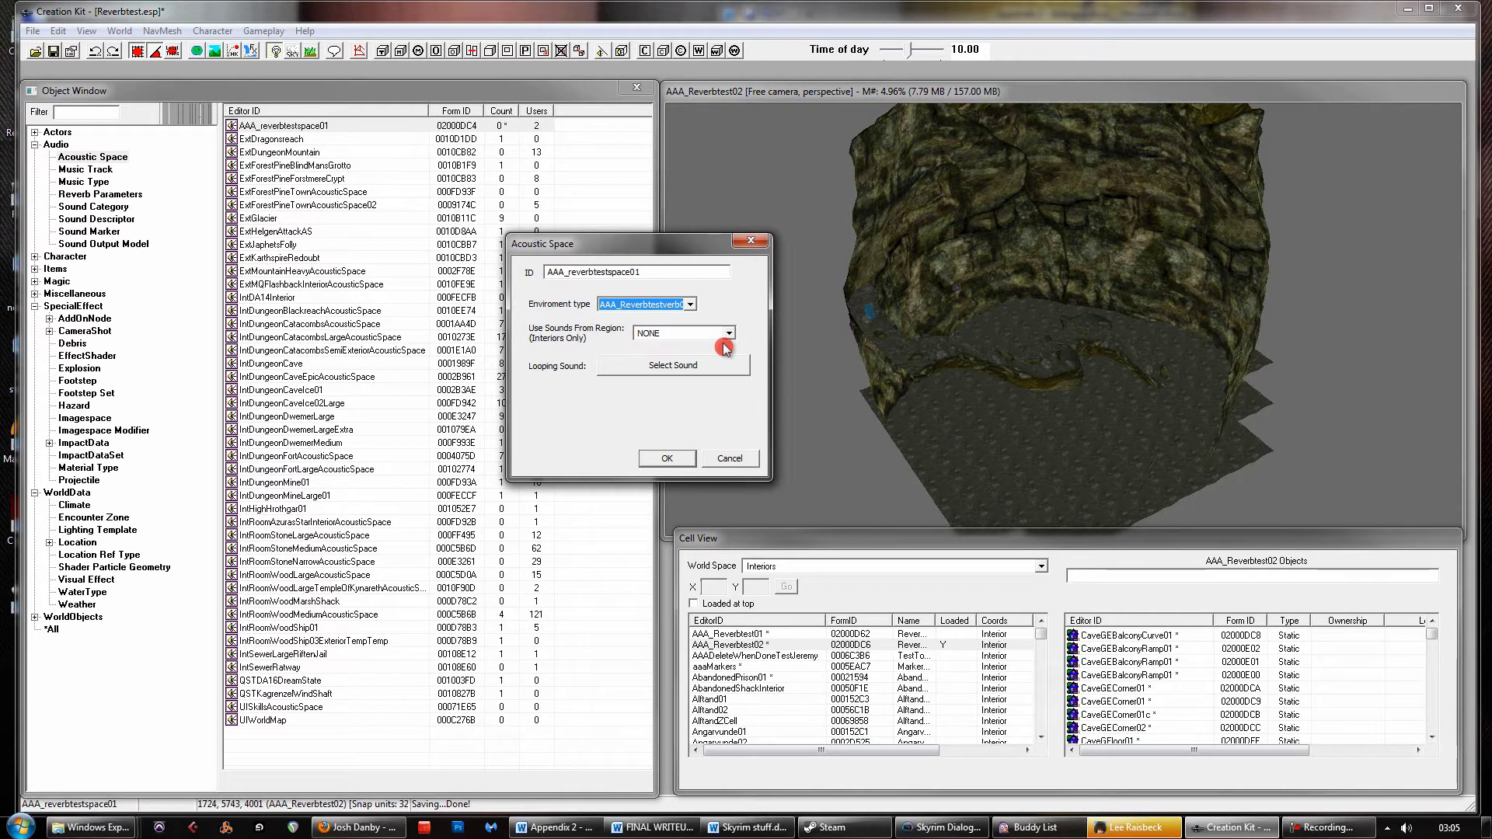
{"action": "left_click", "coordinate": [730, 336]}
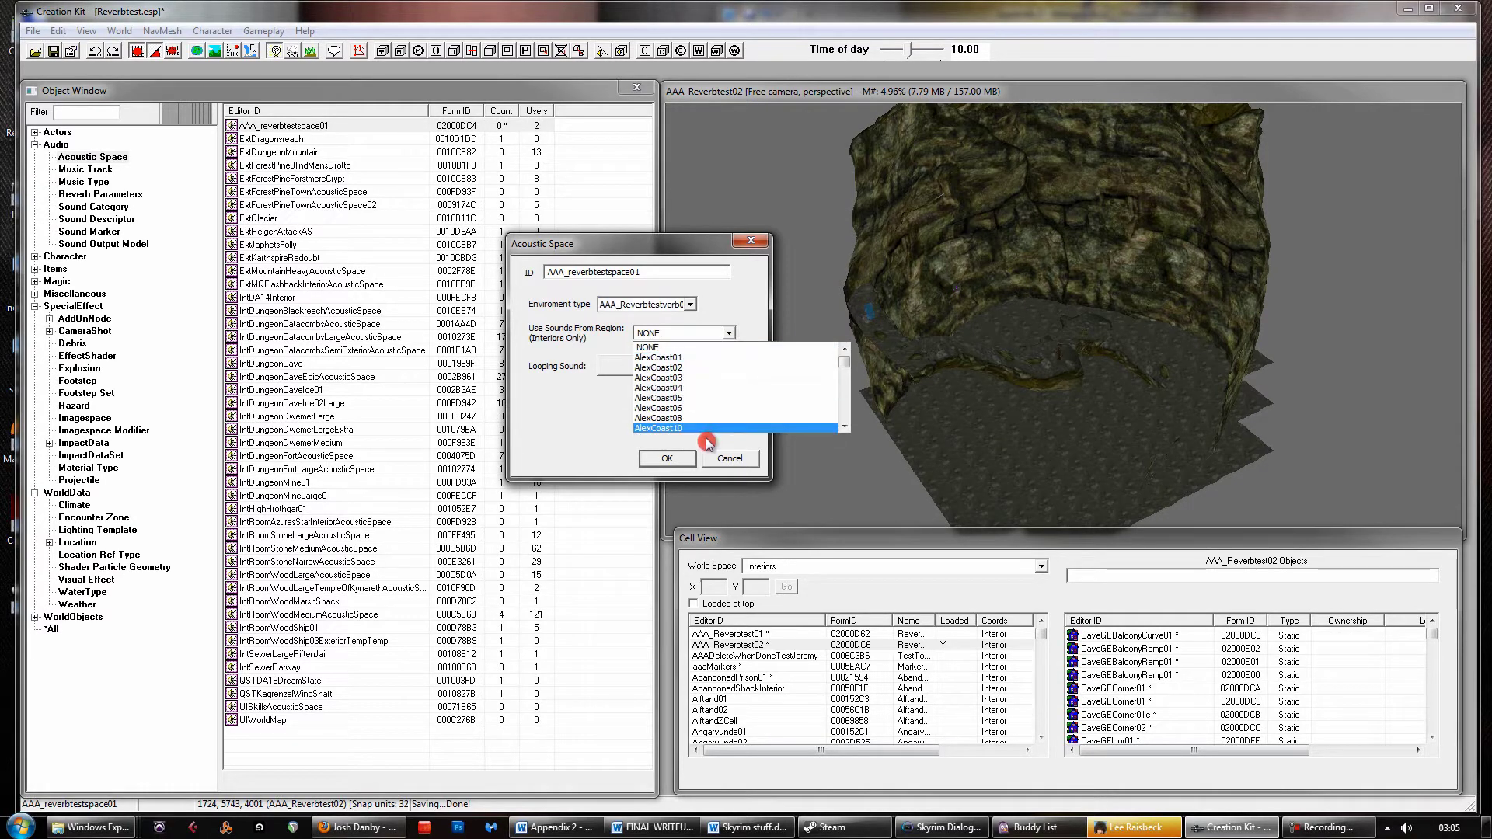
{"action": "left_click", "coordinate": [687, 347]}
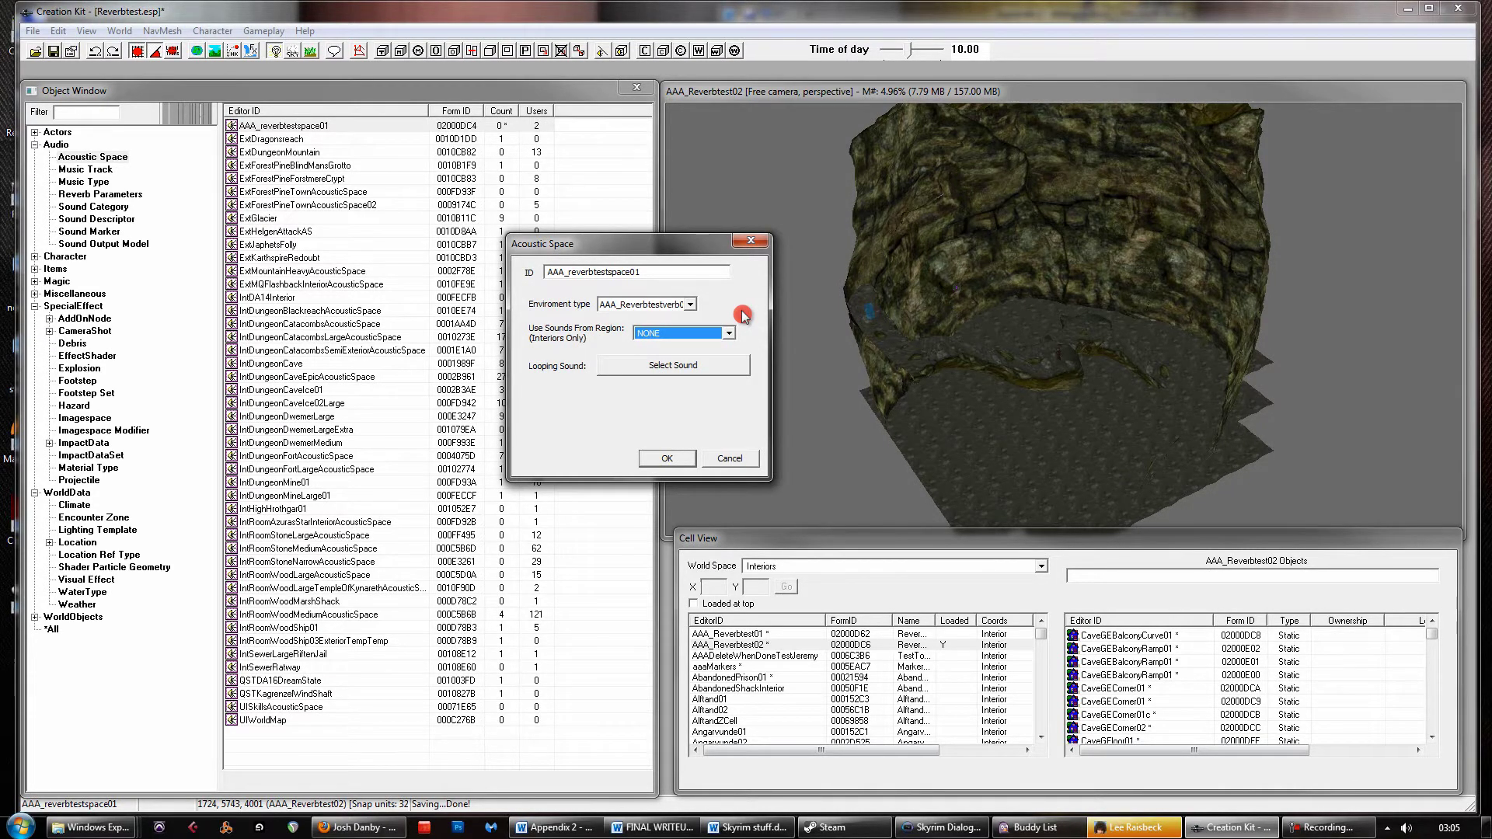
Look at the looping sound options without picking one, then cancel the Acoustic Space dialog
{"action": "left_click", "coordinate": [650, 371]}
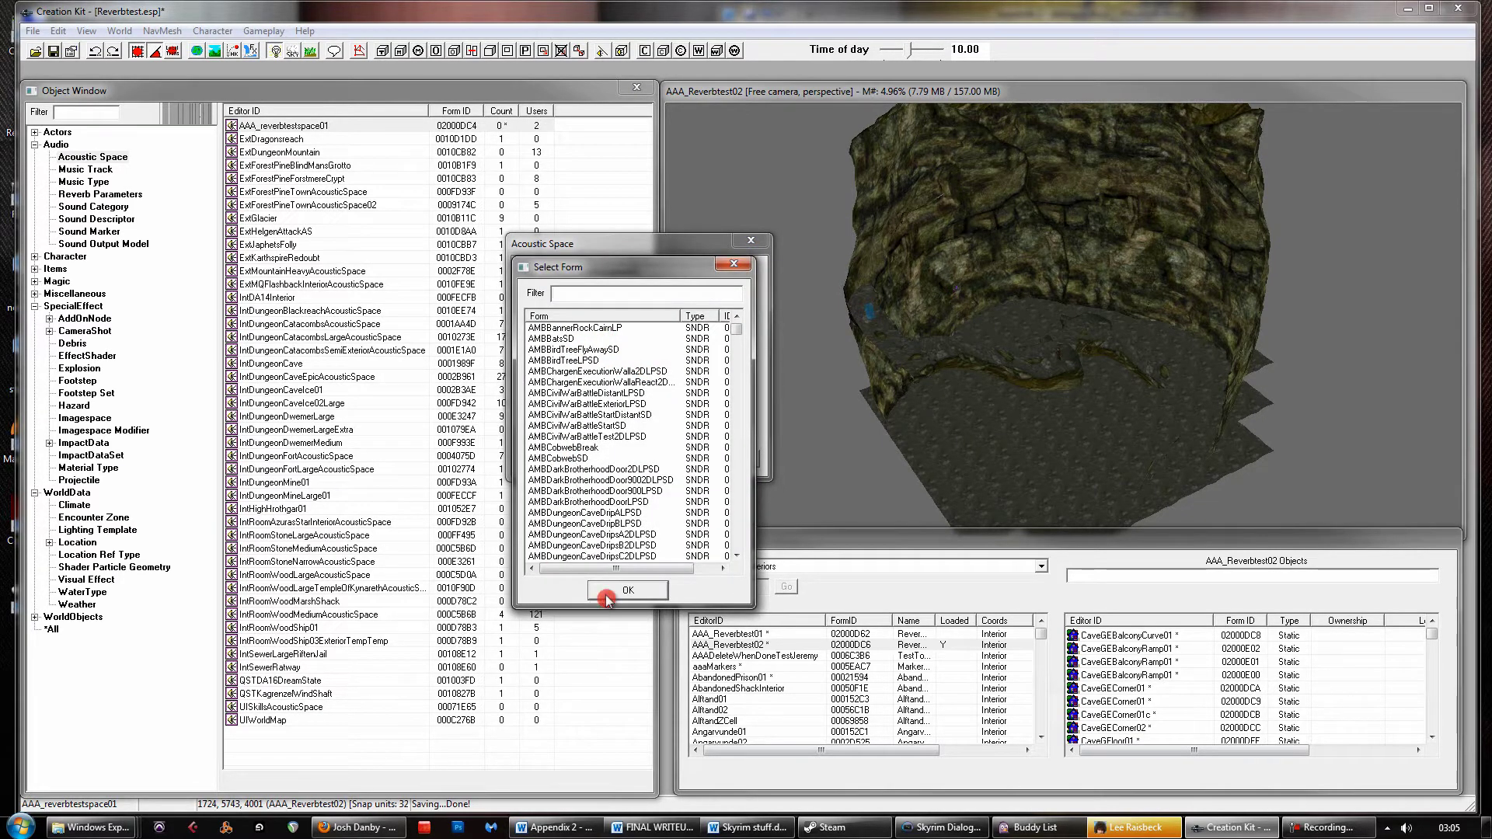
{"action": "left_click", "coordinate": [733, 264]}
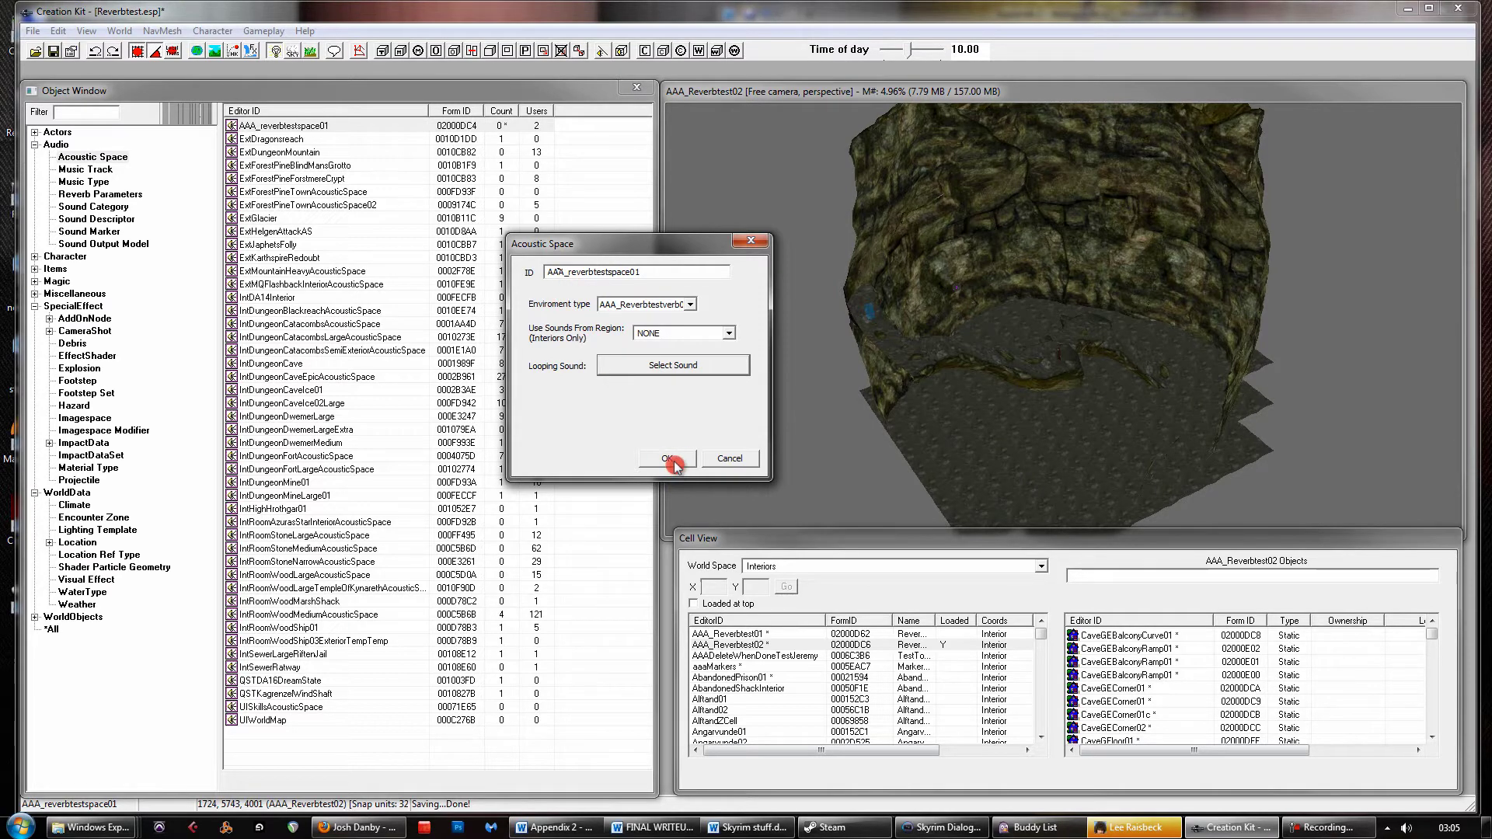
{"action": "left_click", "coordinate": [729, 458]}
Drag AAA_reverbtestspace01 into the cave render window and nudge it right, zooming out for an overview
{"action": "left_click_drag", "start_coordinate": [299, 136], "coordinate": [995, 330]}
{"action": "left_click_drag", "start_coordinate": [1061, 234], "coordinate": [1107, 246]}
{"action": "middle_click_drag", "start_coordinate": [1053, 318], "coordinate": [1053, 344], "text": "shift"}
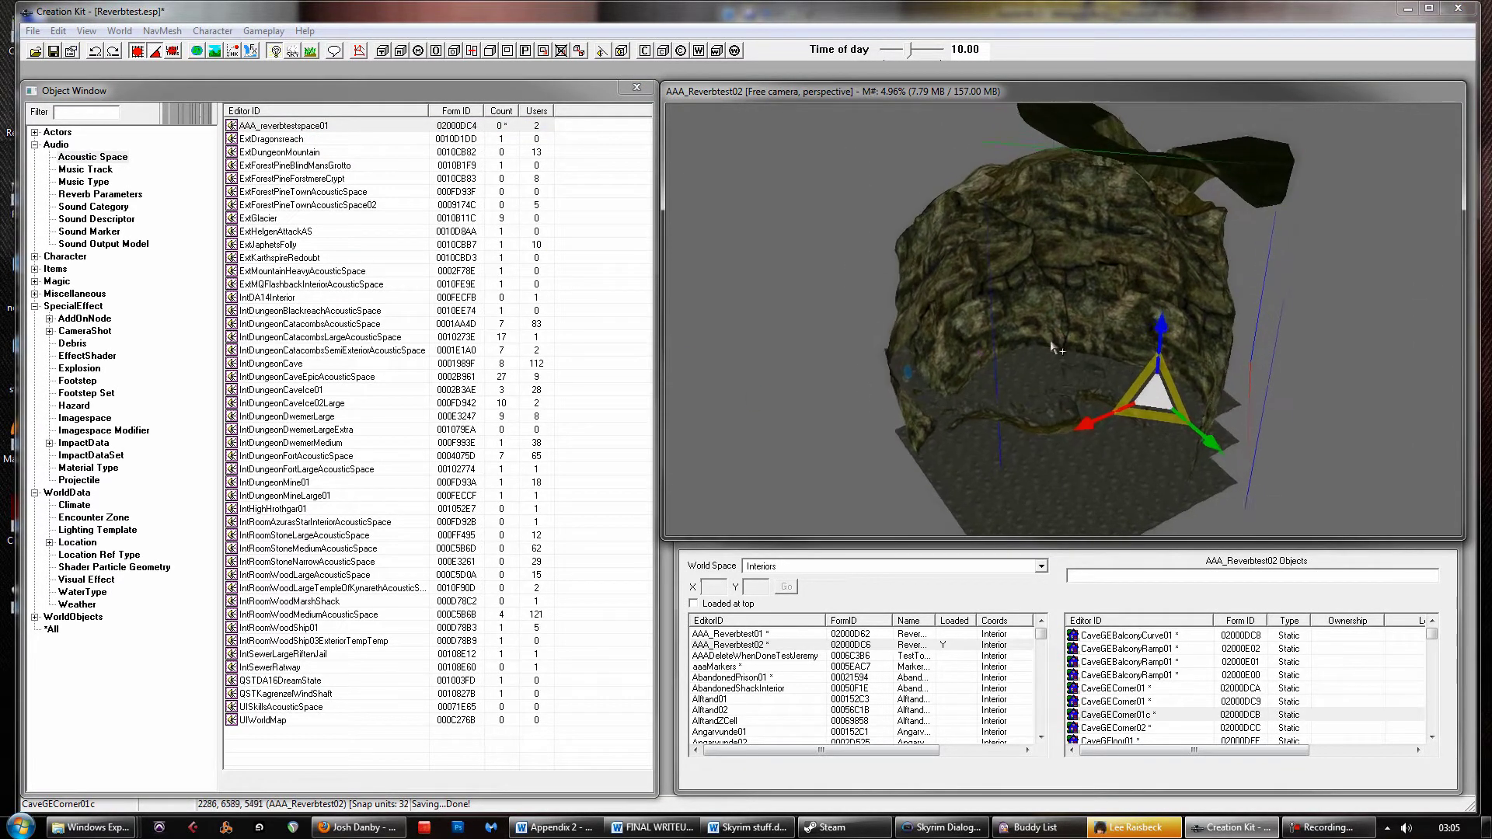
{"action": "scroll", "coordinate": [1057, 342], "scroll_direction": "up", "scroll_amount": 5}
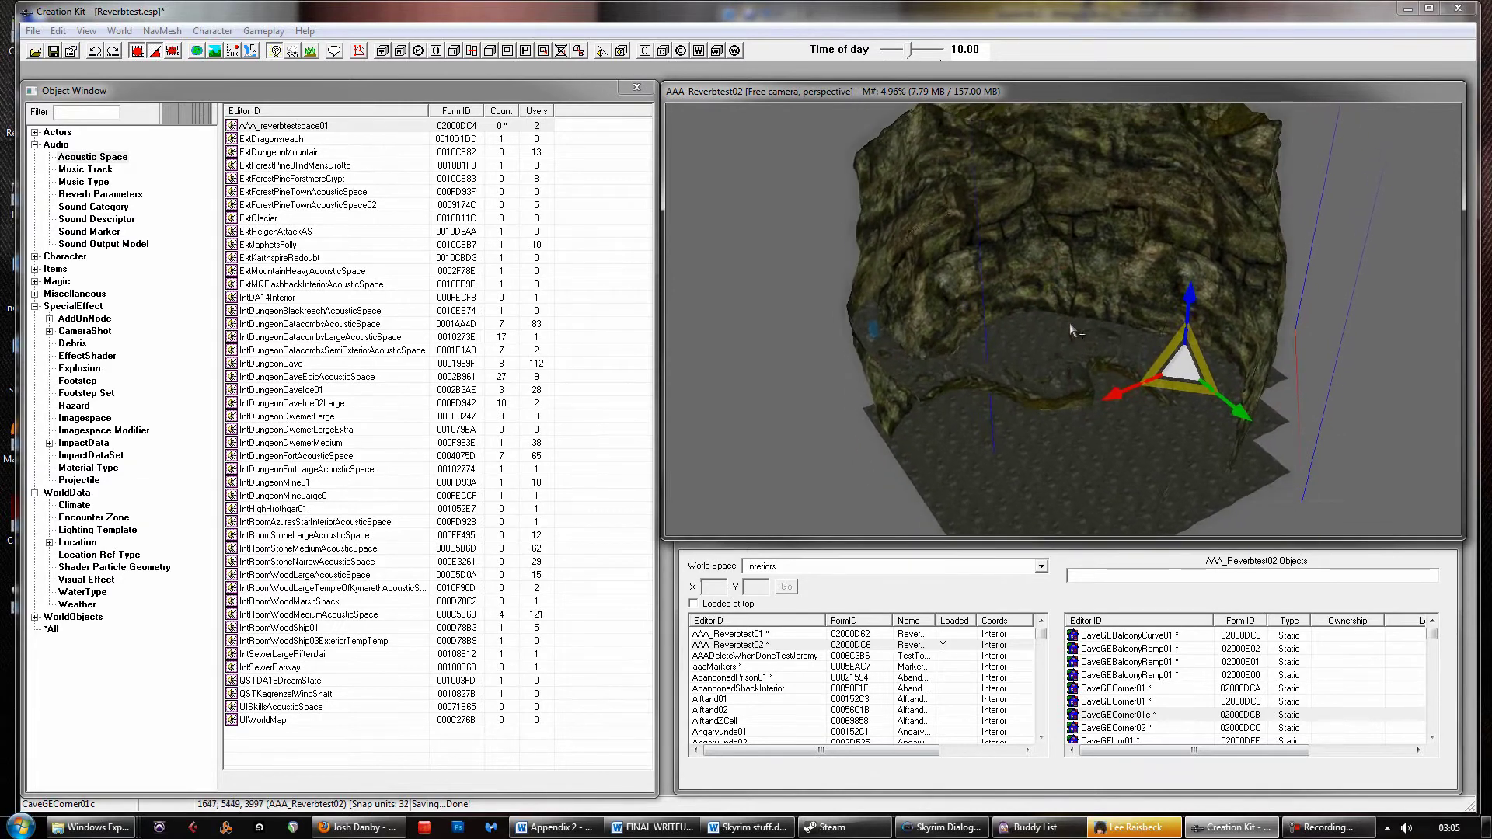
{"action": "scroll", "coordinate": [1073, 330], "scroll_direction": "up", "scroll_amount": 1}
Select the AAA_Reverbtest01 cell in Cell View and bring up its context menu
{"action": "left_click", "coordinate": [726, 639]}
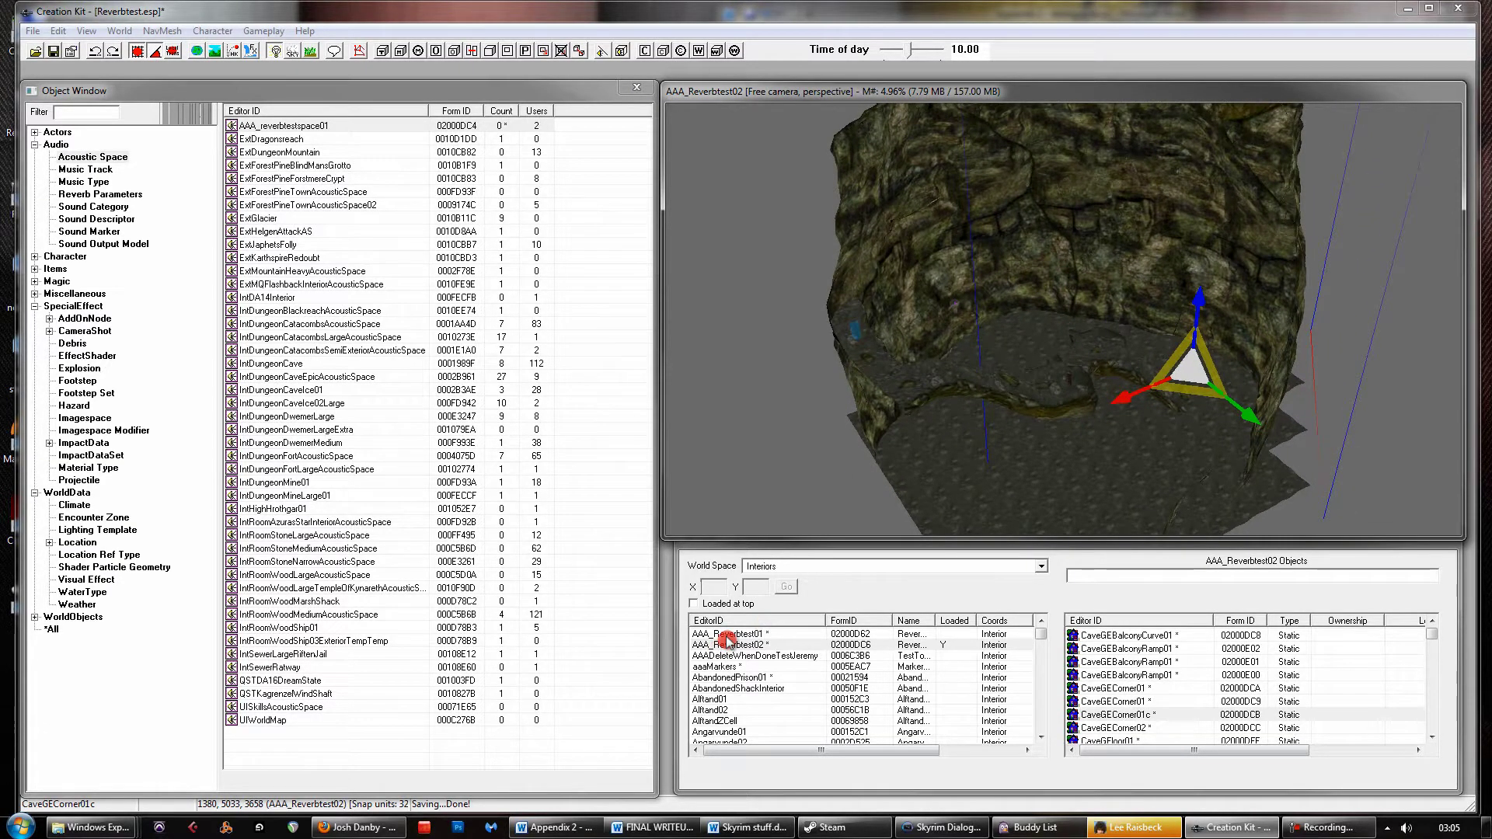
{"action": "left_click", "coordinate": [727, 643]}
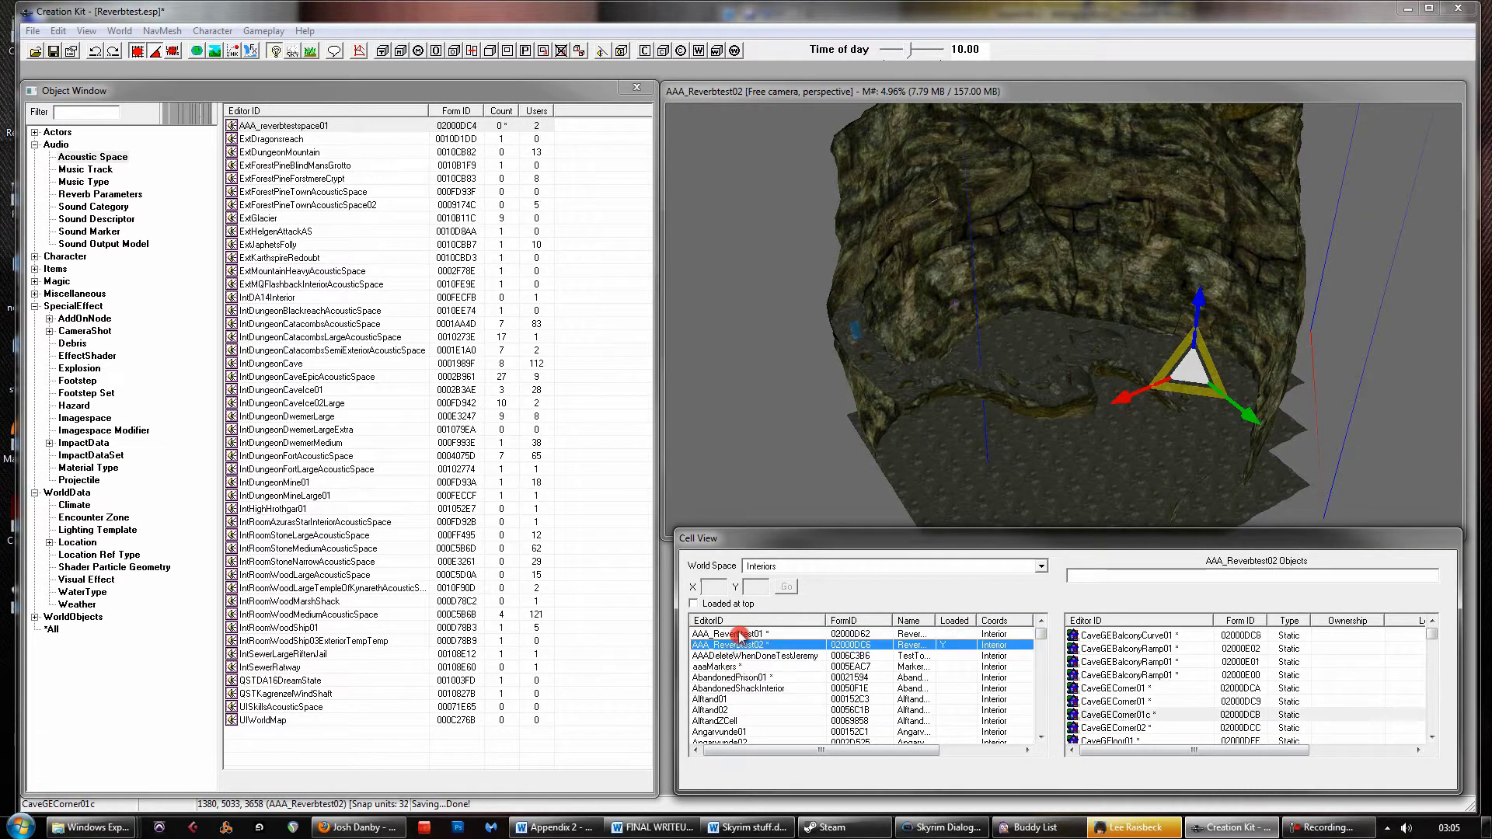
{"action": "left_click", "coordinate": [740, 634]}
{"action": "right_click", "coordinate": [739, 634]}
Check that AAA_Reverbtest01's Default Acoustic Space is AAA_reverbtestspace01, then cancel the Cell dialog
{"action": "left_click", "coordinate": [773, 659]}
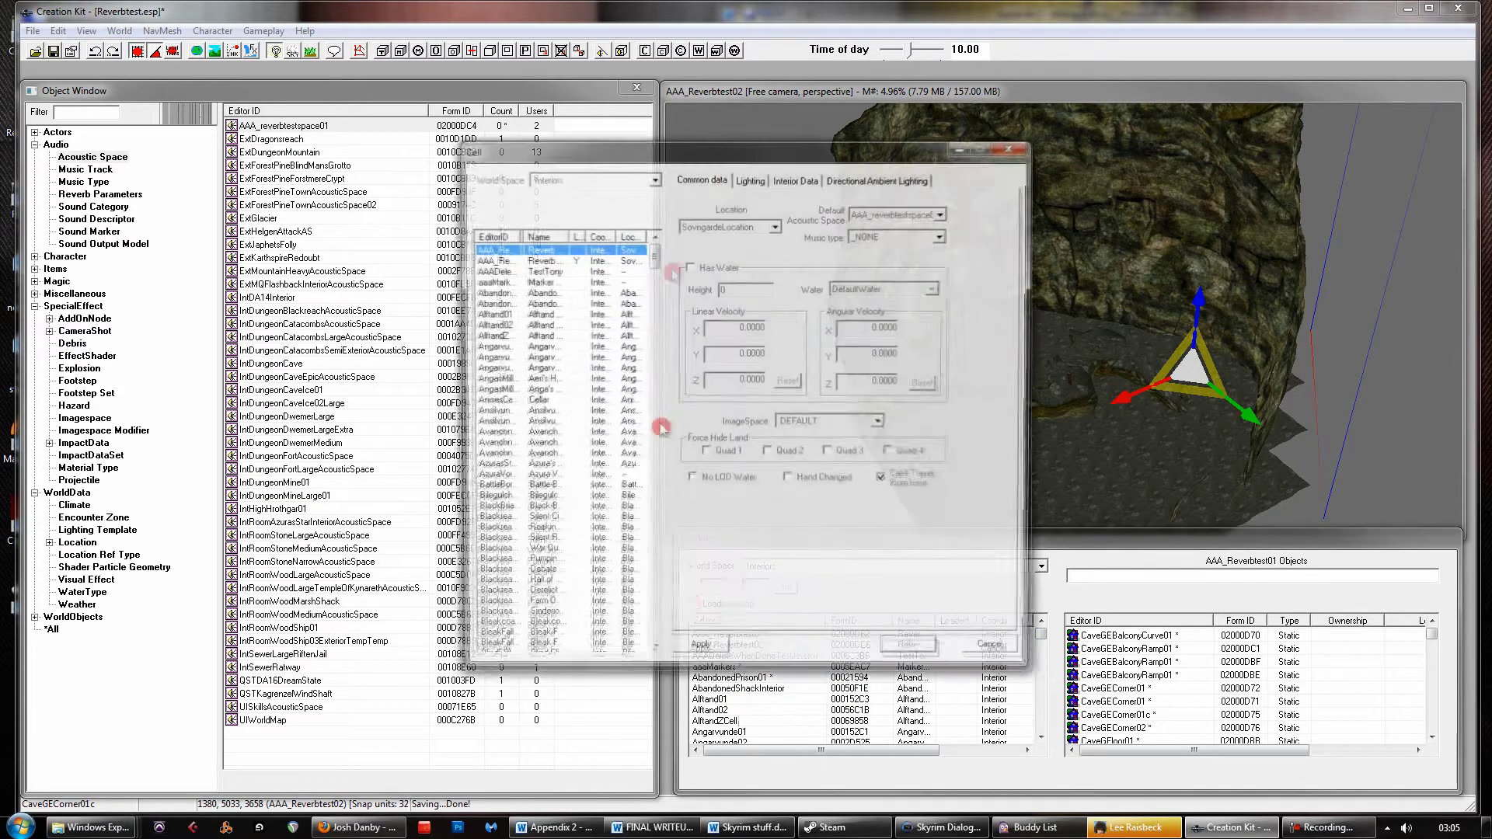
{"action": "left_click_drag", "start_coordinate": [724, 150], "coordinate": [861, 168]}
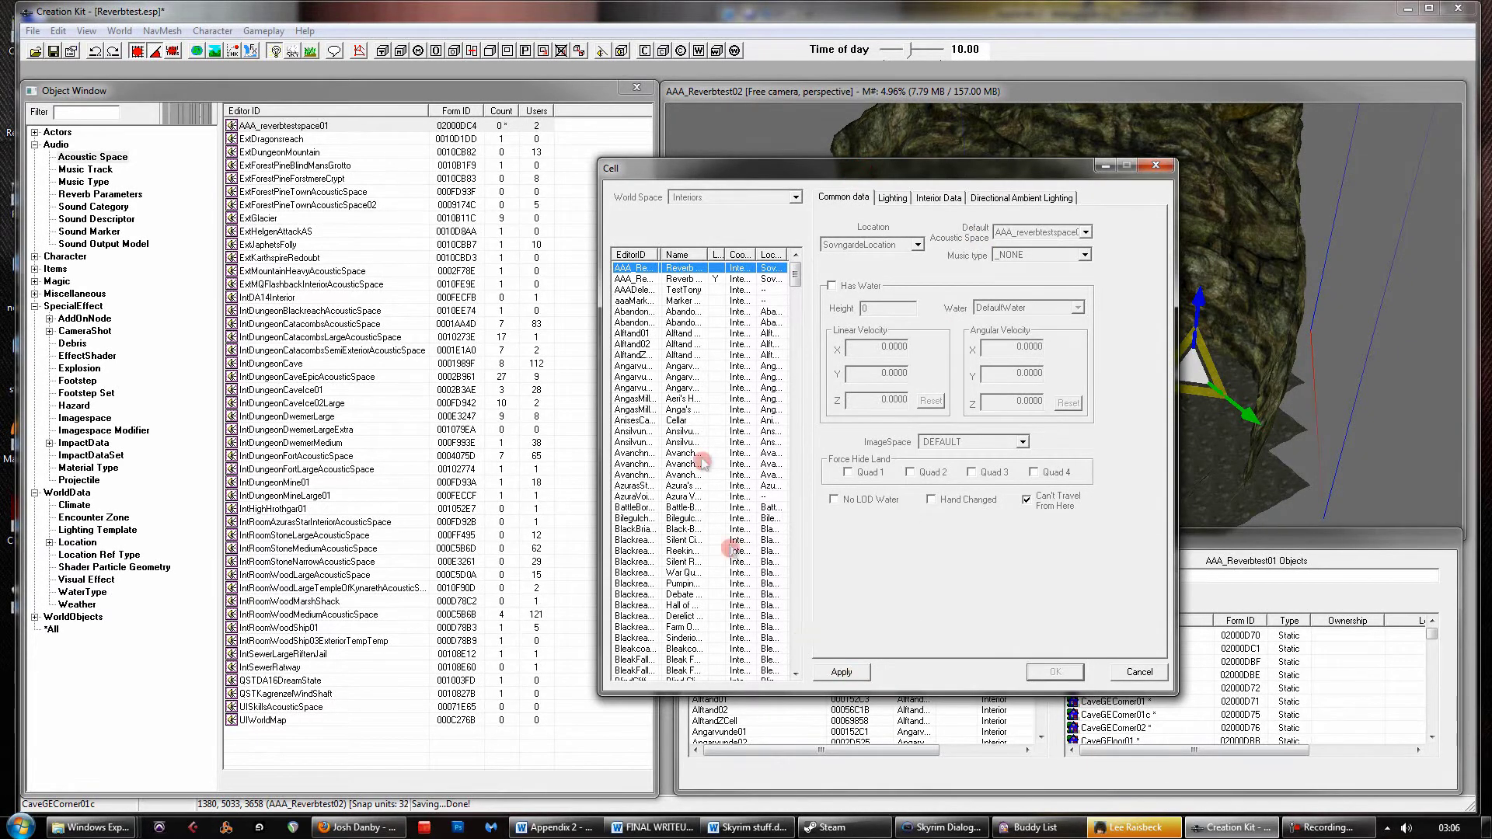
{"action": "left_click", "coordinate": [673, 289]}
{"action": "left_click", "coordinate": [672, 268]}
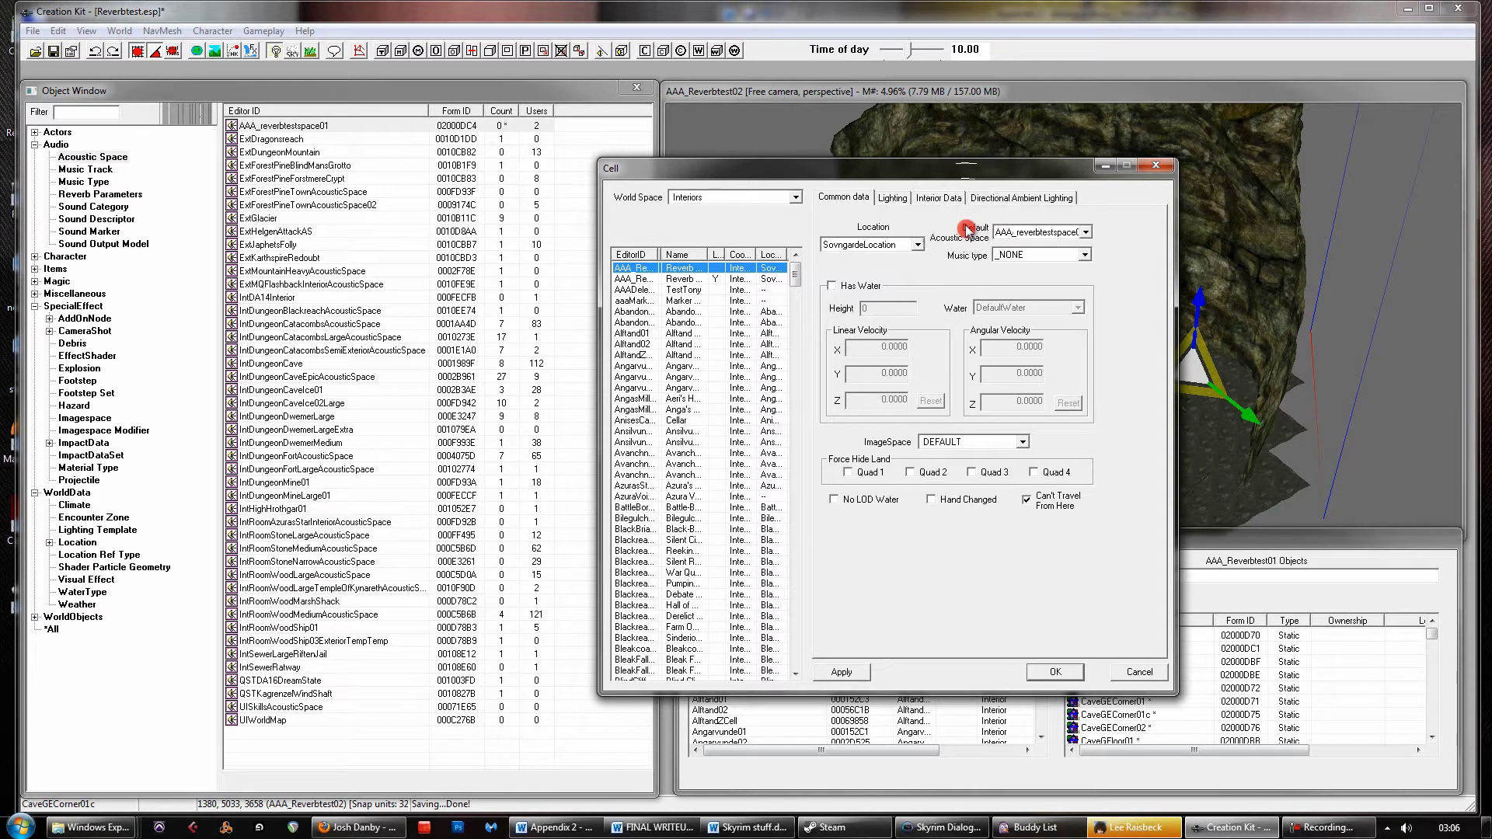
{"action": "left_click", "coordinate": [1086, 232]}
{"action": "left_click", "coordinate": [1088, 231]}
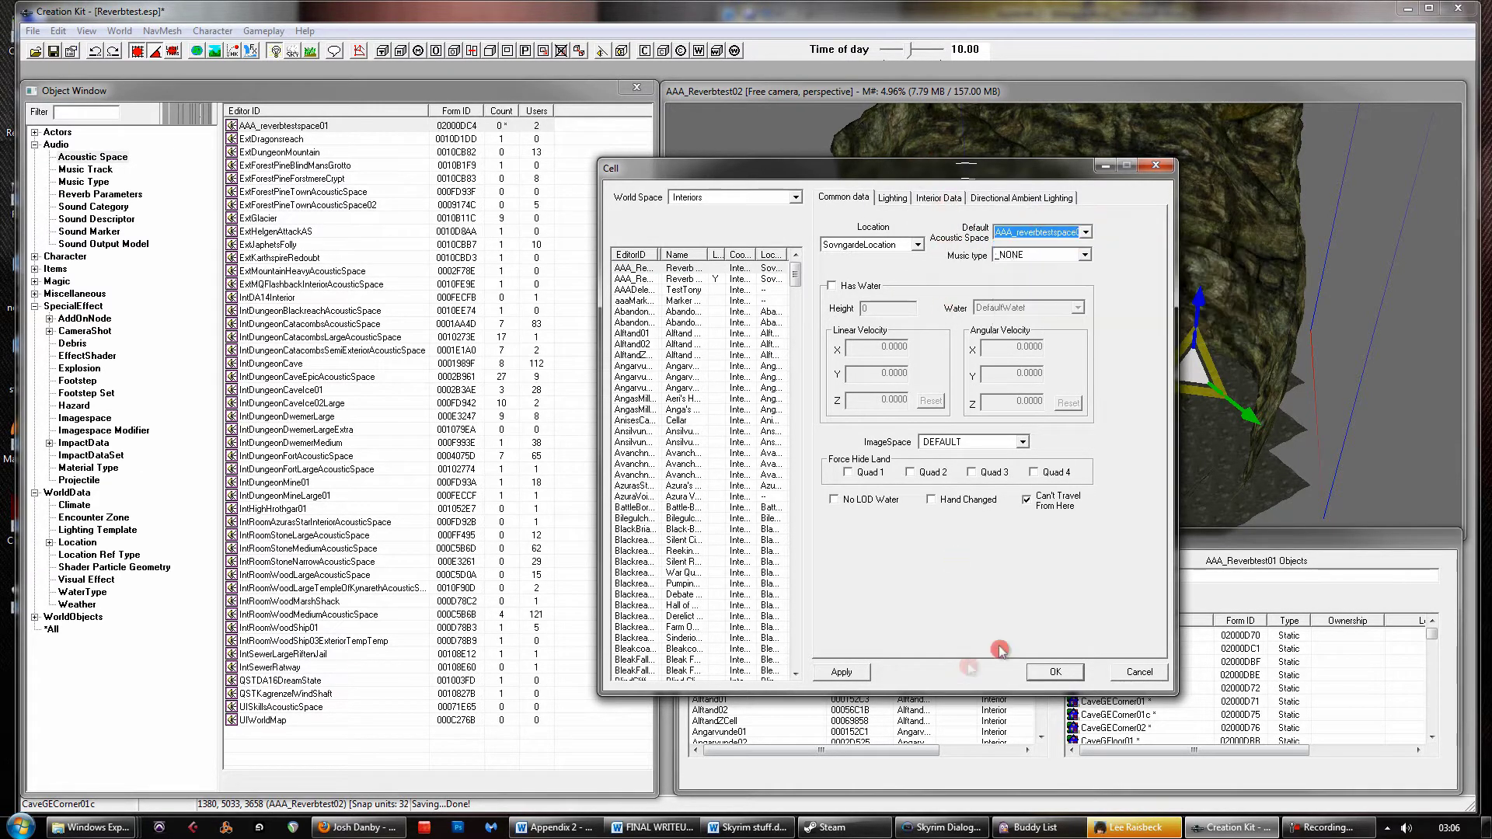
{"action": "left_click", "coordinate": [1129, 673]}
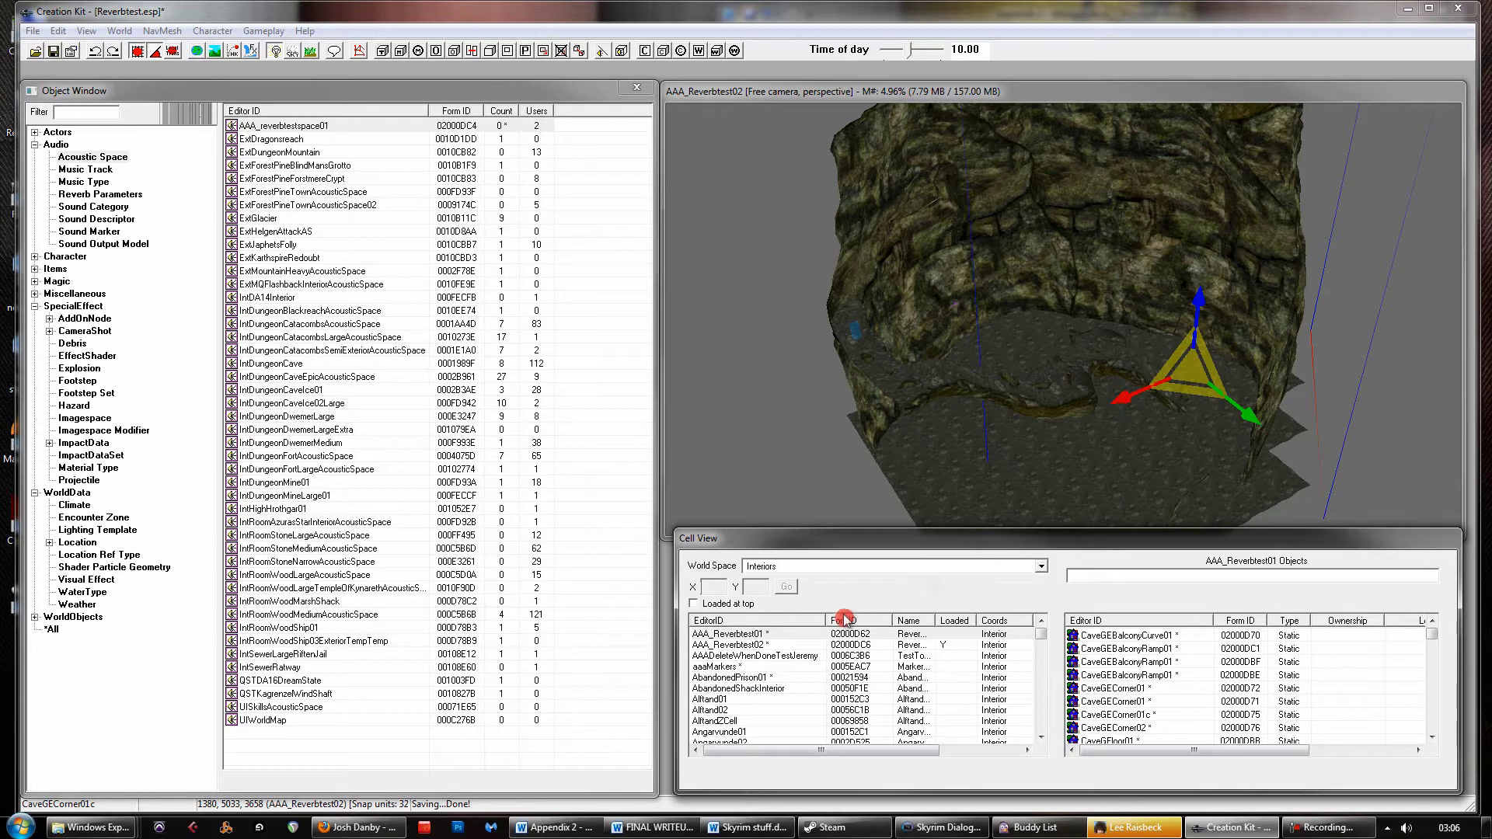
Load the AAA_Reverbtest02 cell and confirm its Default Acoustic Space is NONE, then cancel
{"action": "left_click", "coordinate": [716, 646]}
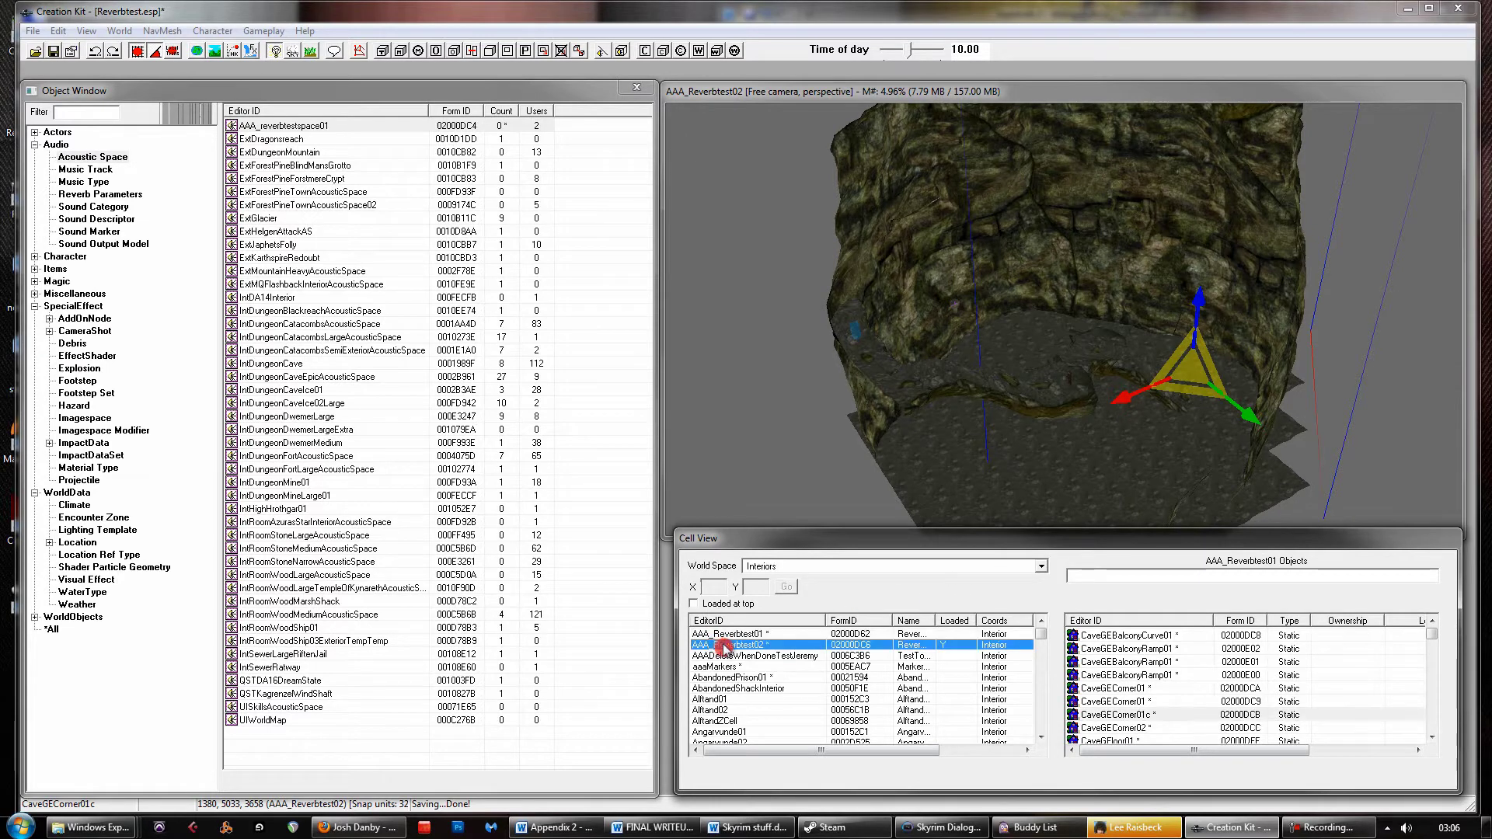
{"action": "left_click", "coordinate": [724, 645]}
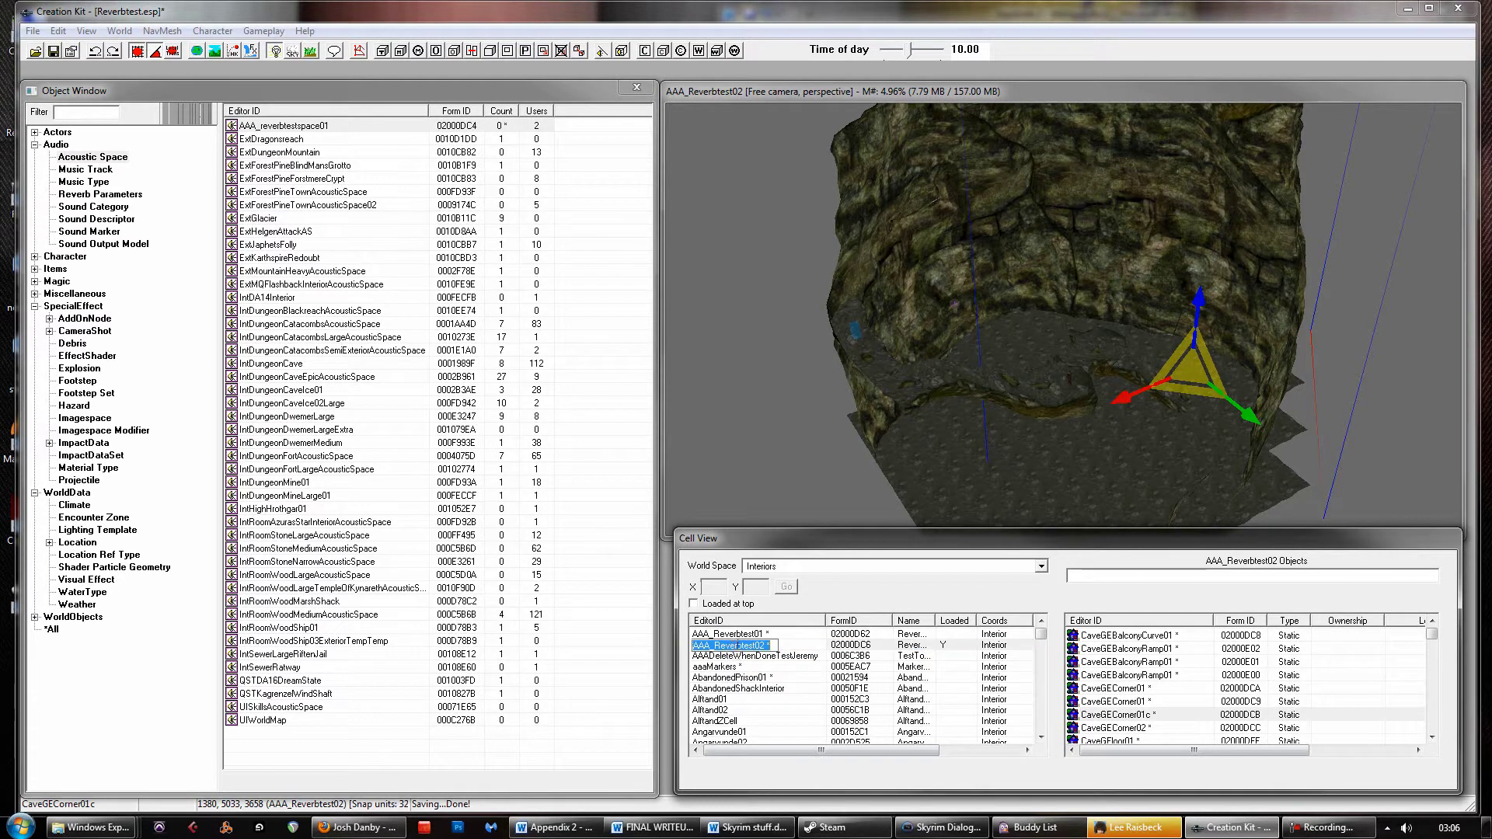
{"action": "double_click", "coordinate": [792, 646]}
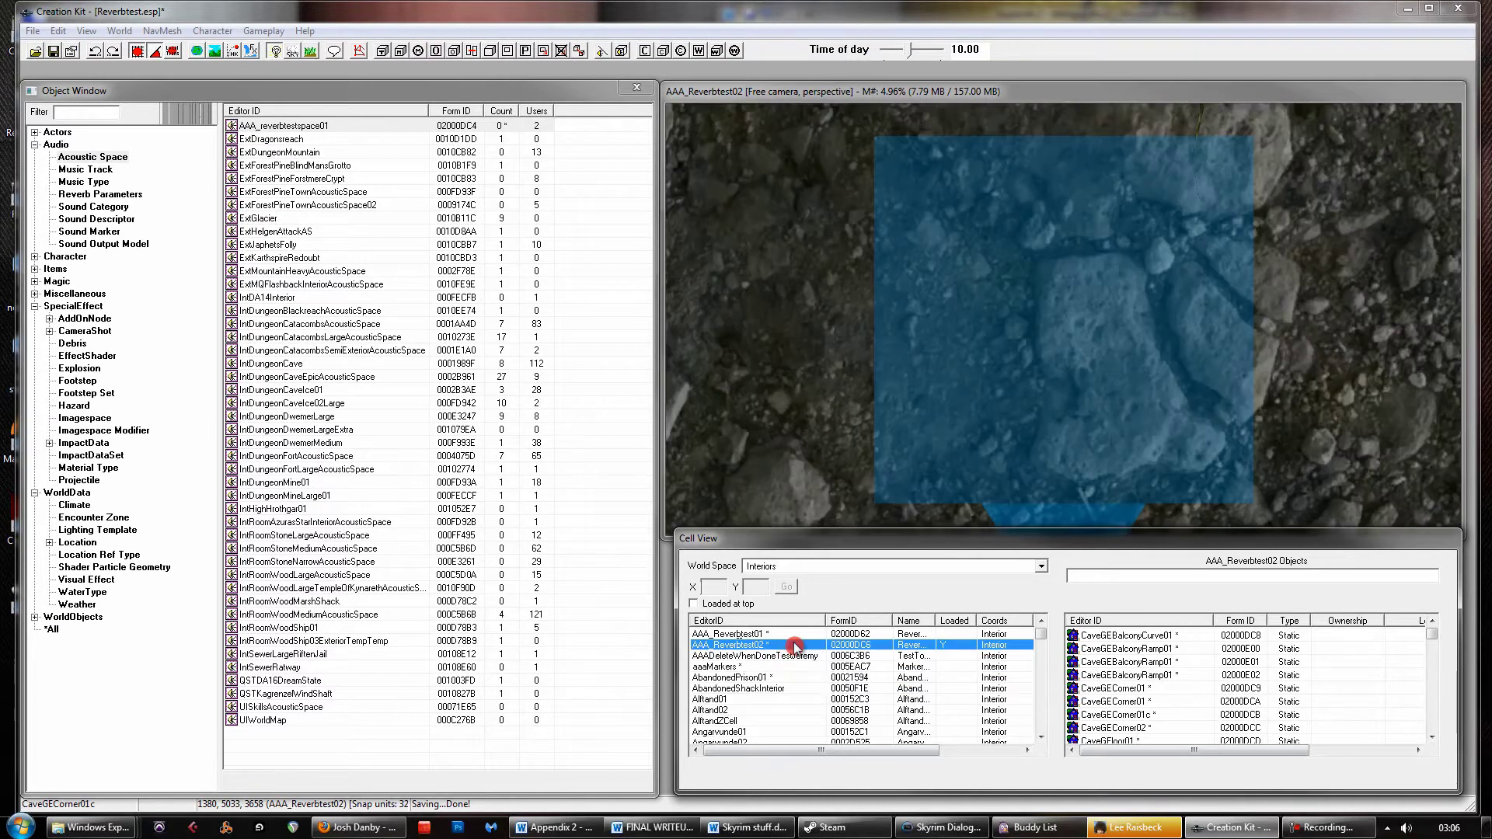
{"action": "right_click", "coordinate": [795, 645]}
{"action": "left_click", "coordinate": [808, 661]}
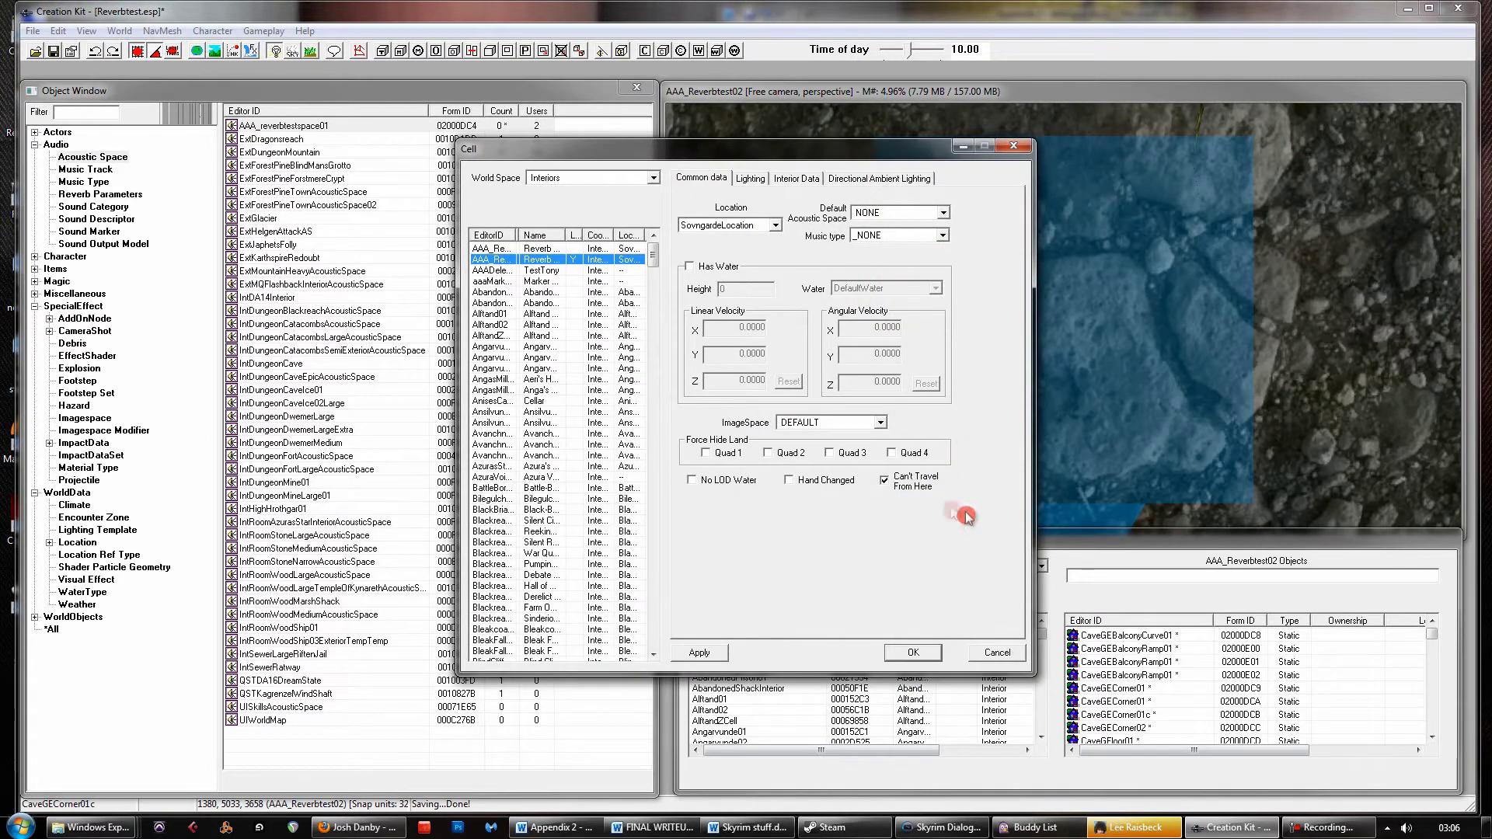
{"action": "left_click", "coordinate": [976, 655]}
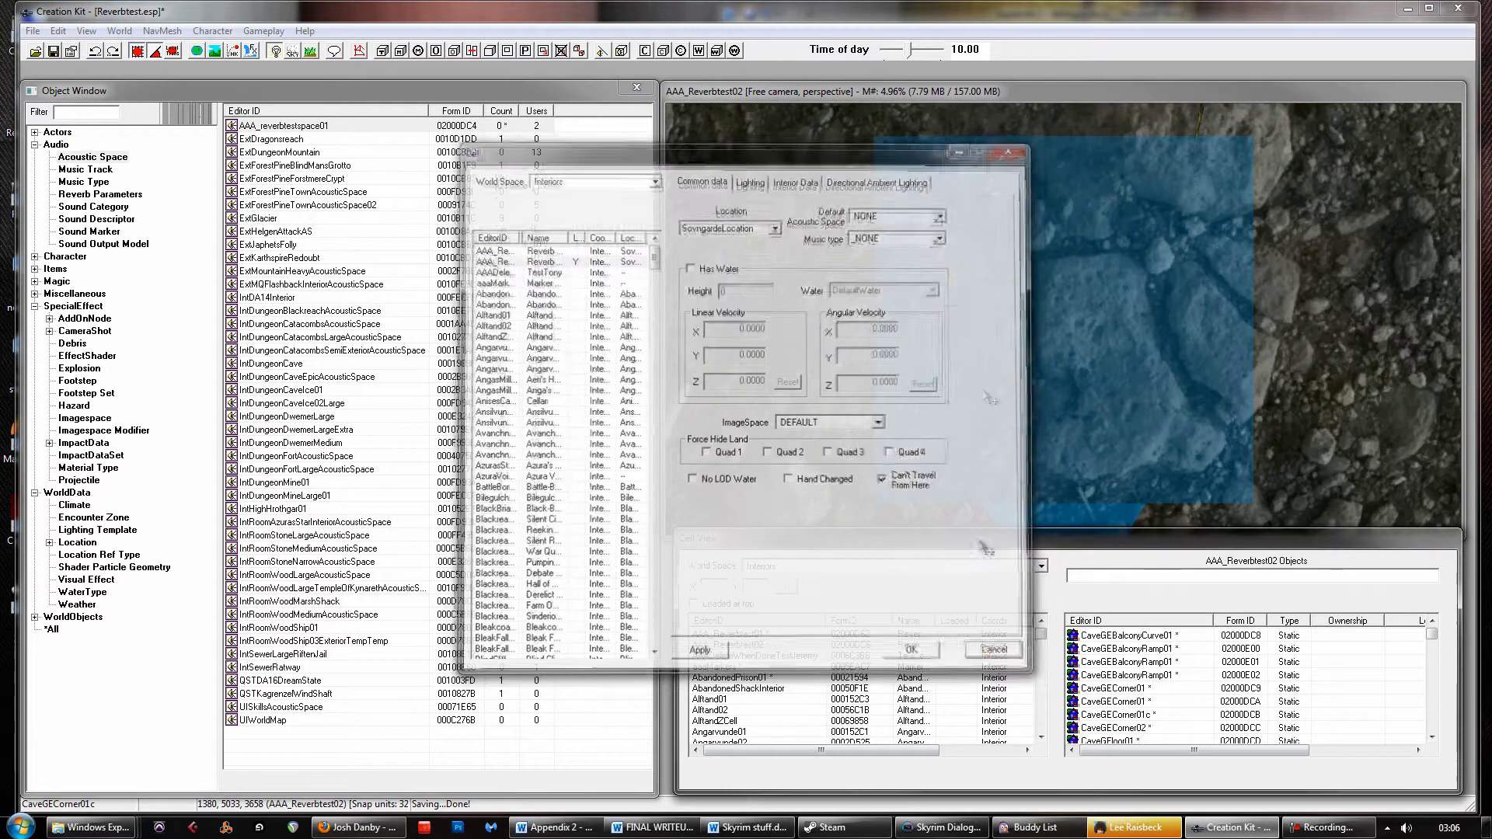
{"action": "scroll", "coordinate": [970, 258], "scroll_direction": "down", "scroll_amount": 5}
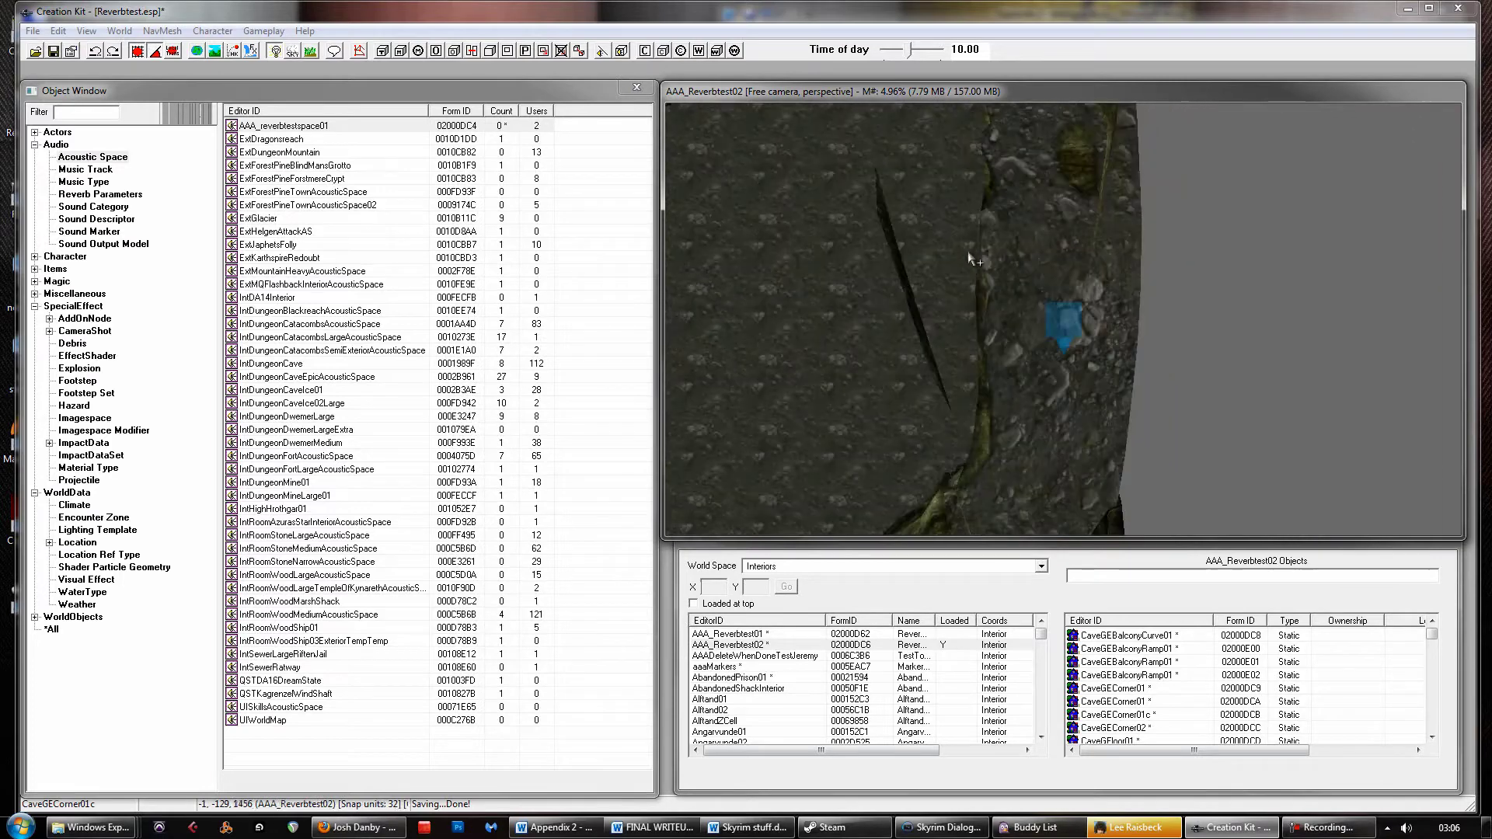
{"action": "middle_click_drag", "start_coordinate": [970, 258], "coordinate": [1026, 309]}
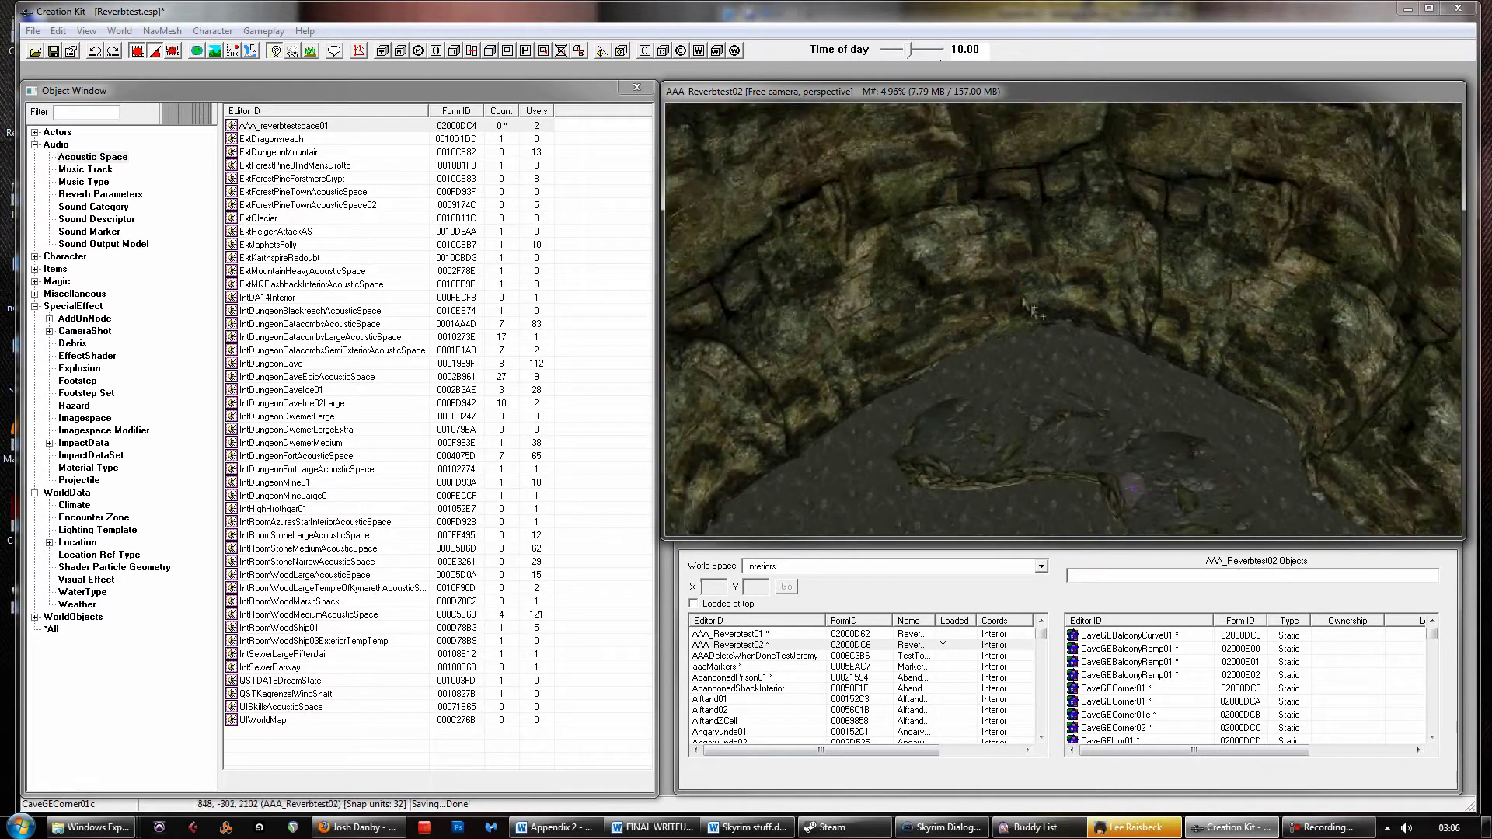
{"action": "middle_click_drag", "start_coordinate": [1120, 465], "coordinate": [746, 360]}
{"action": "left_click", "coordinate": [1100, 342]}
{"action": "left_click", "coordinate": [746, 365]}
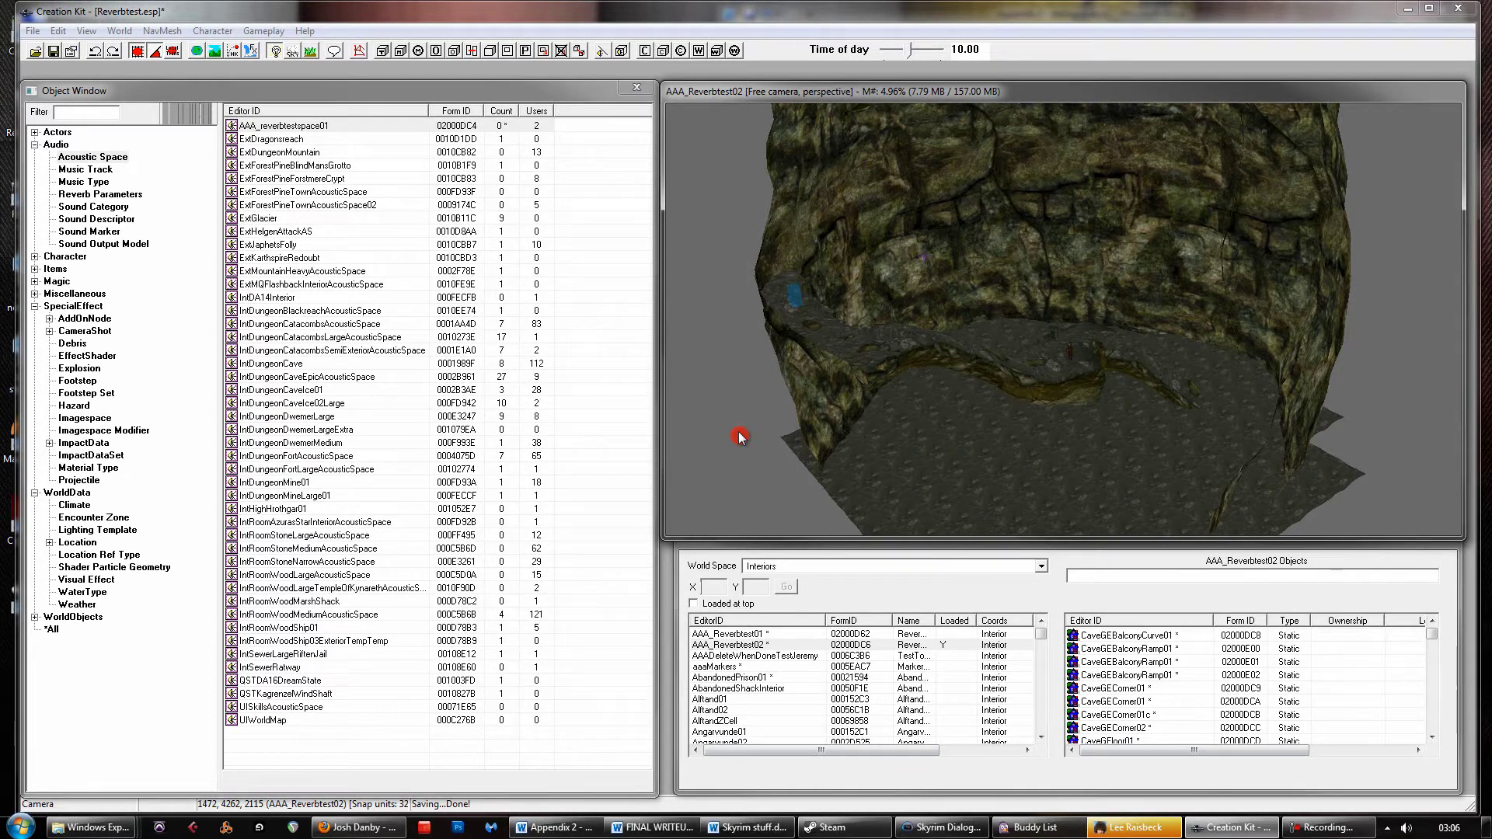
Place a new acoustic space volume on the cave floor using AAA_reverbtestspace01
{"action": "left_click", "coordinate": [622, 53]}
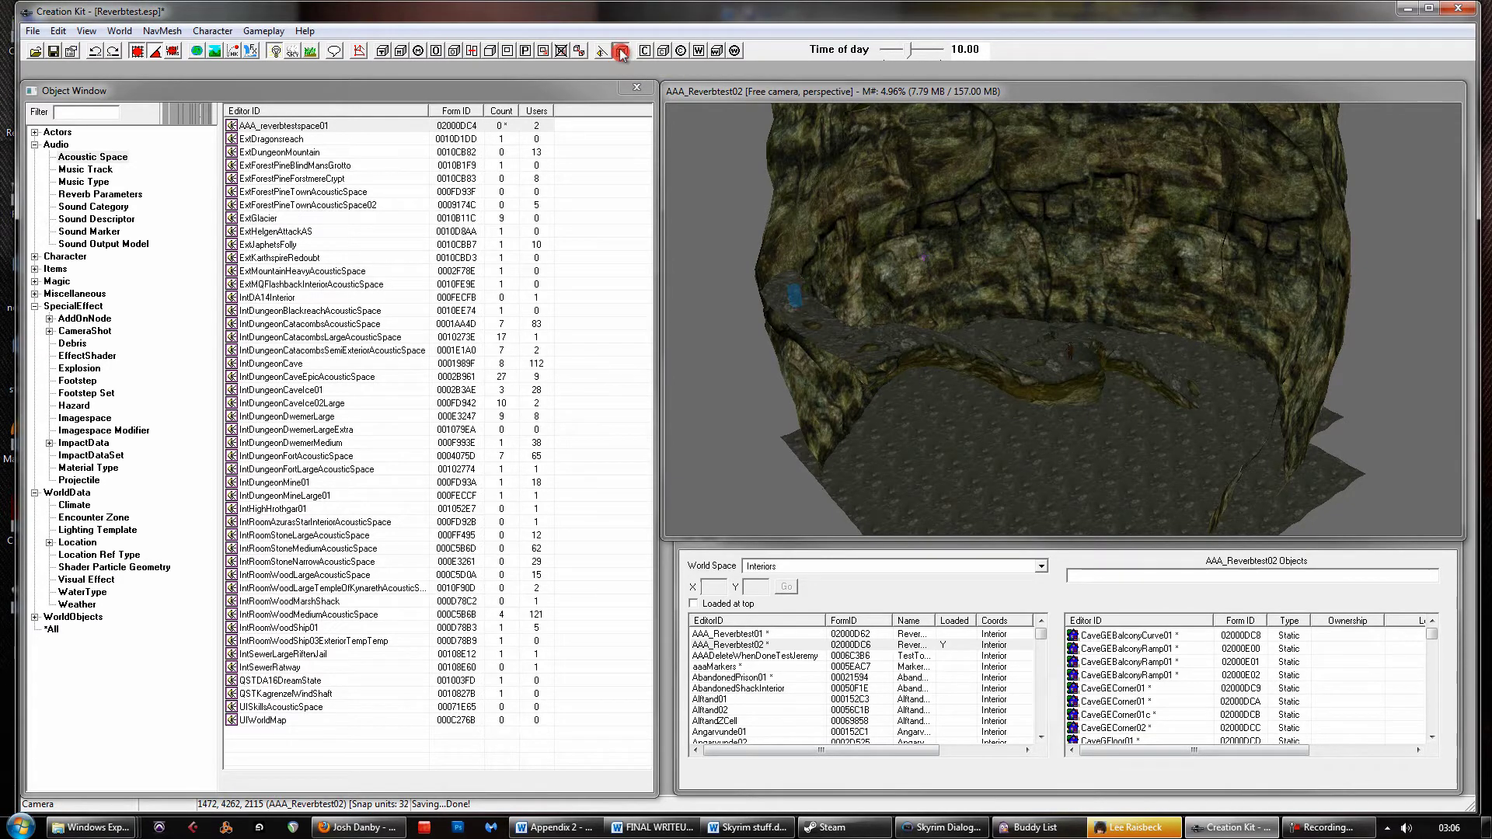
{"action": "left_click", "coordinate": [1069, 439]}
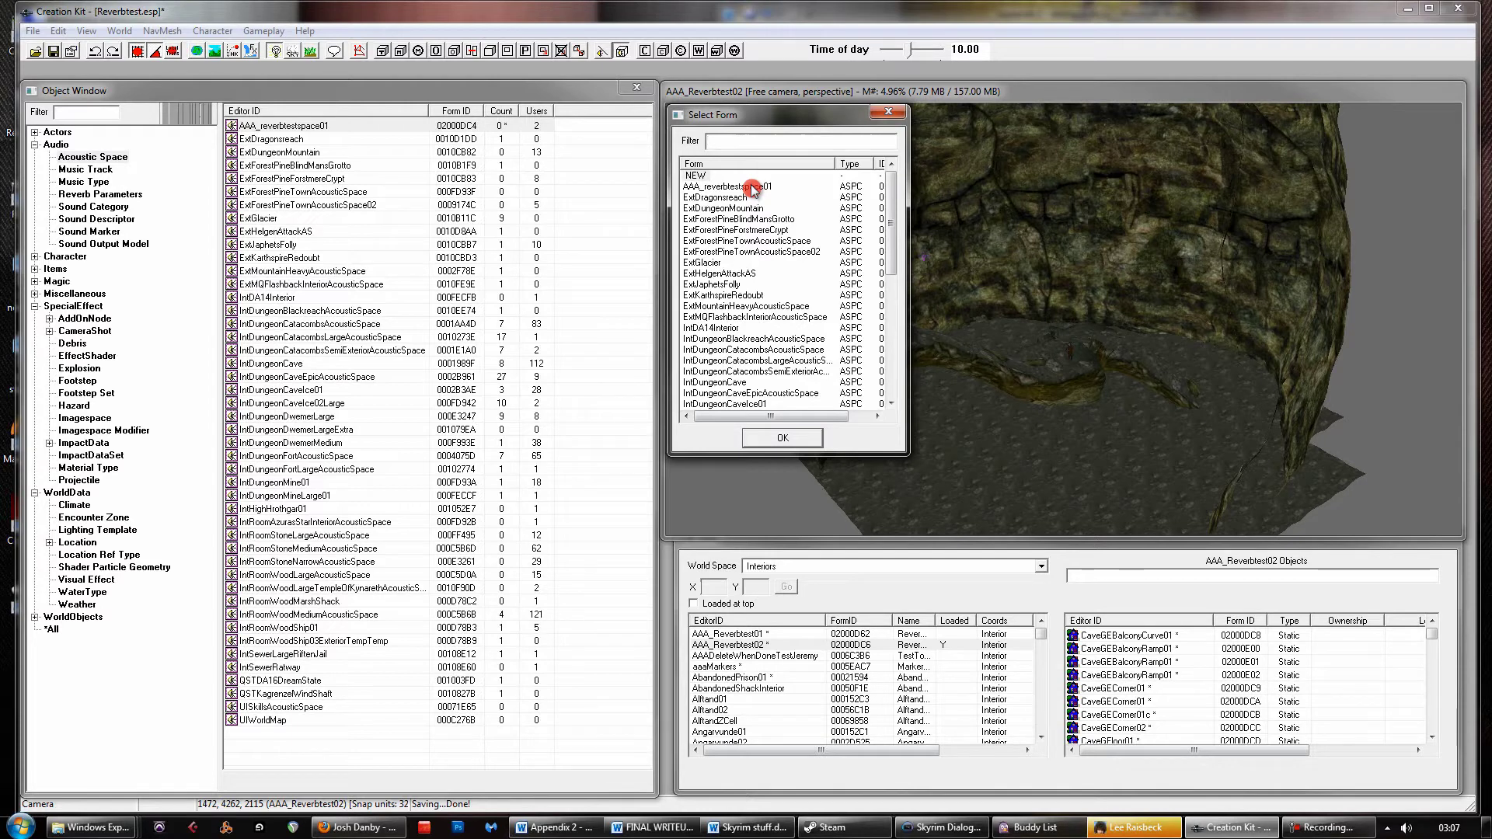
{"action": "left_click", "coordinate": [751, 186]}
{"action": "left_click", "coordinate": [766, 440]}
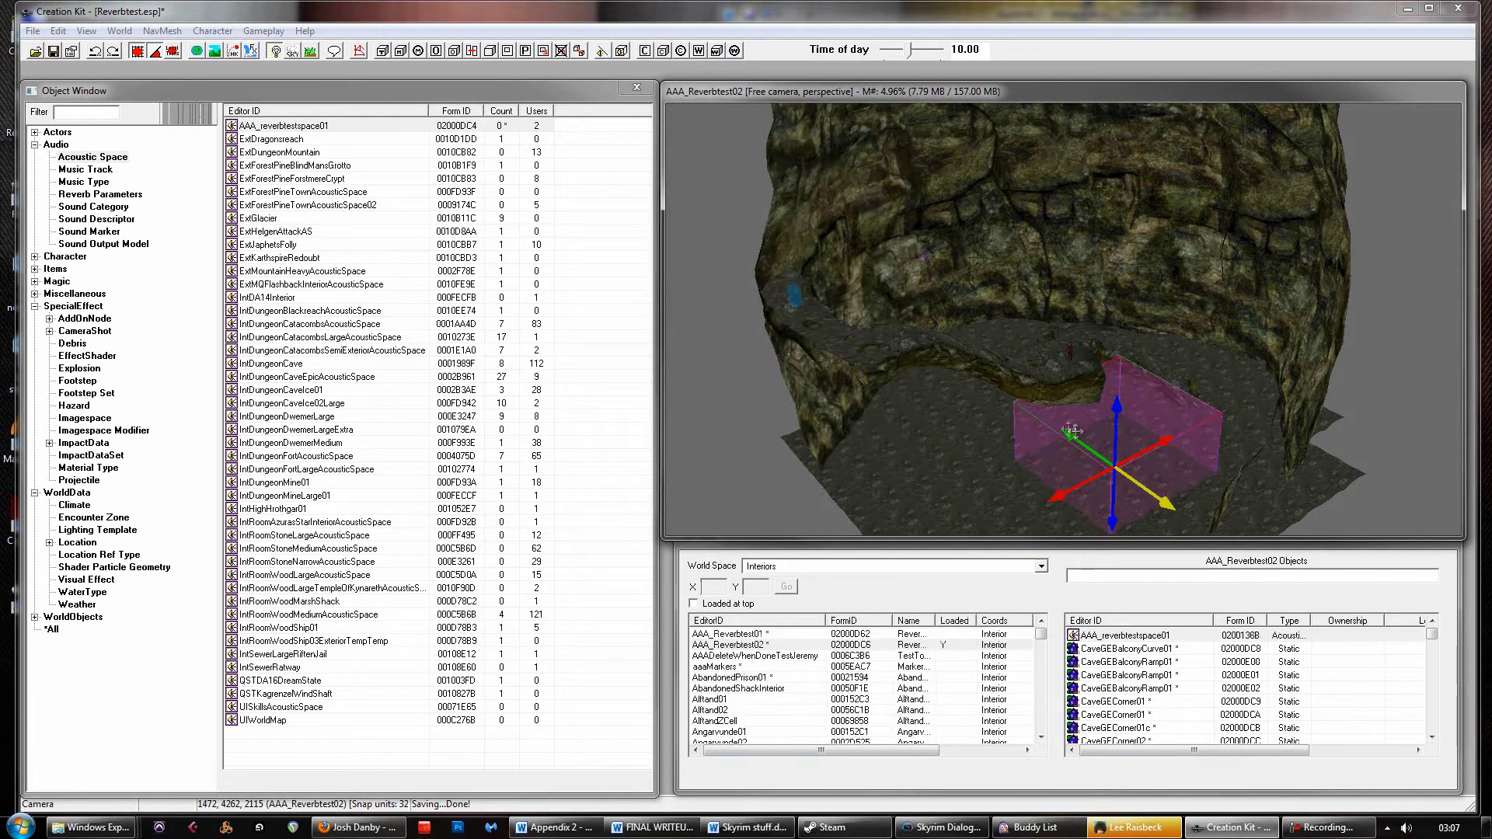
Move and stretch the purple acoustic space box over the whole cave floor, then deselect it
{"action": "left_click_drag", "start_coordinate": [1090, 422], "coordinate": [1073, 421]}
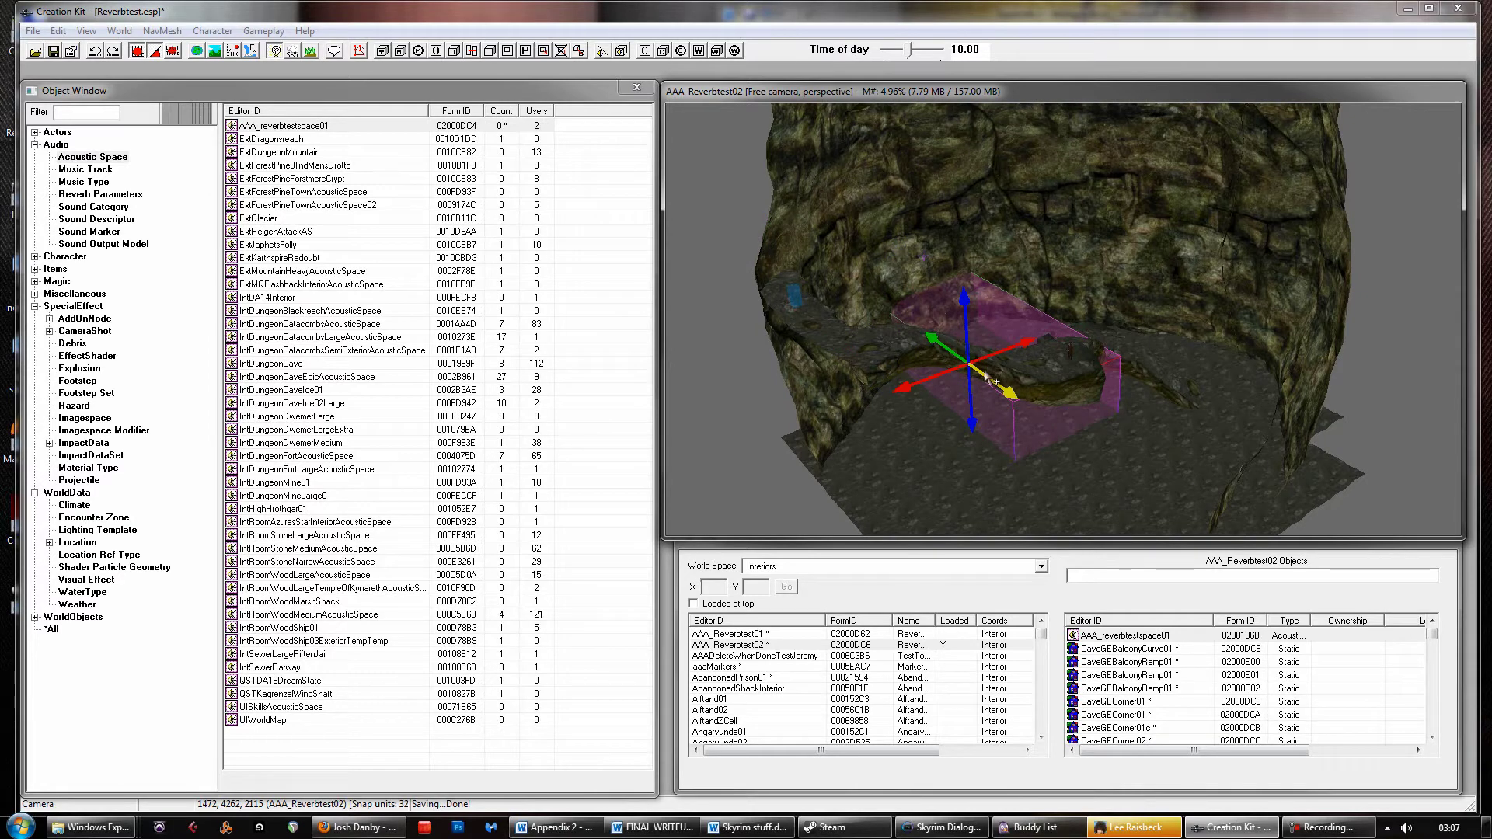
{"action": "left_click_drag", "start_coordinate": [1003, 390], "coordinate": [1016, 428]}
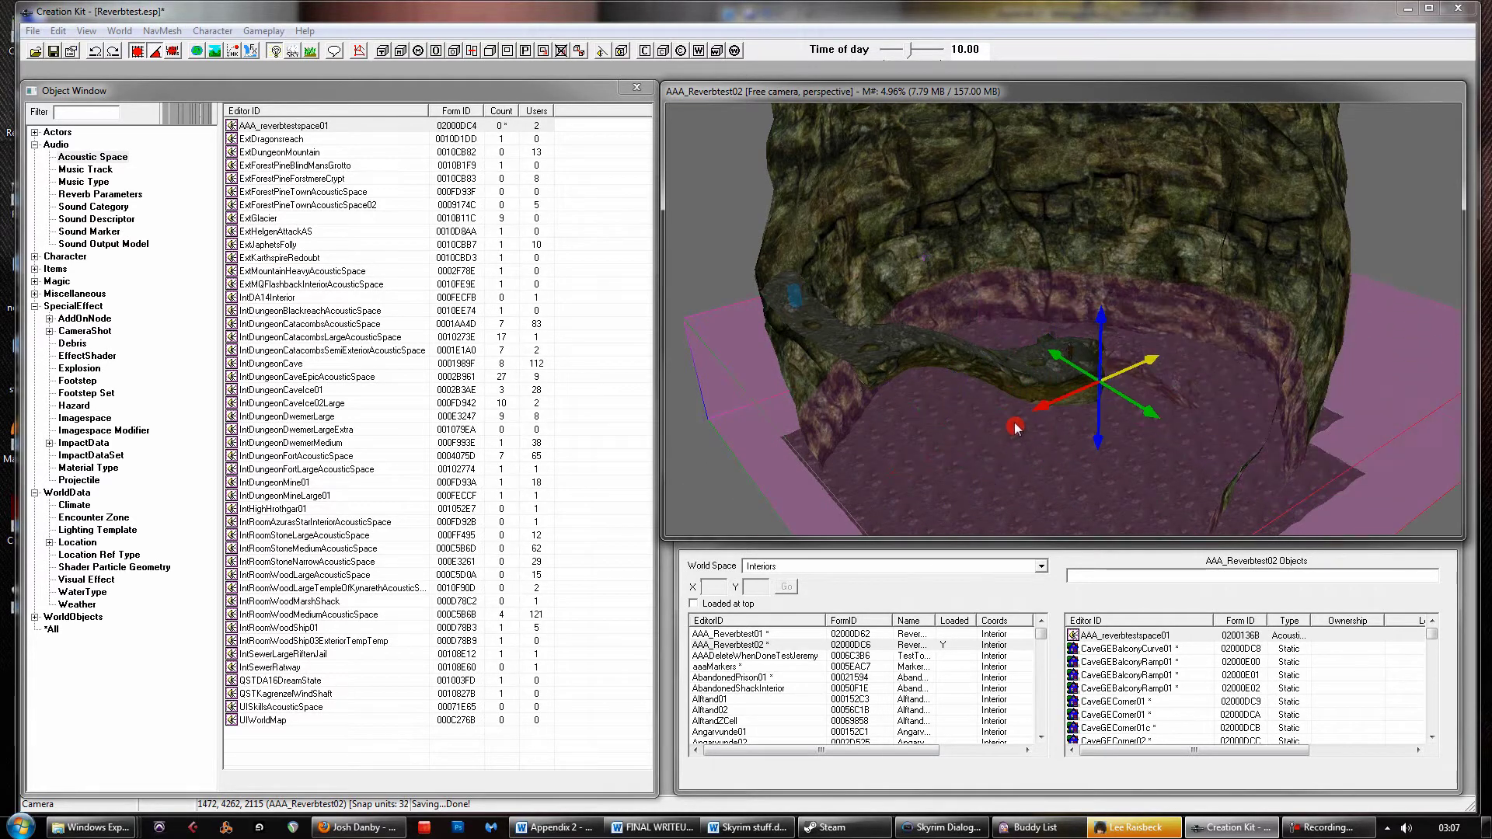
{"action": "left_click", "coordinate": [706, 235]}
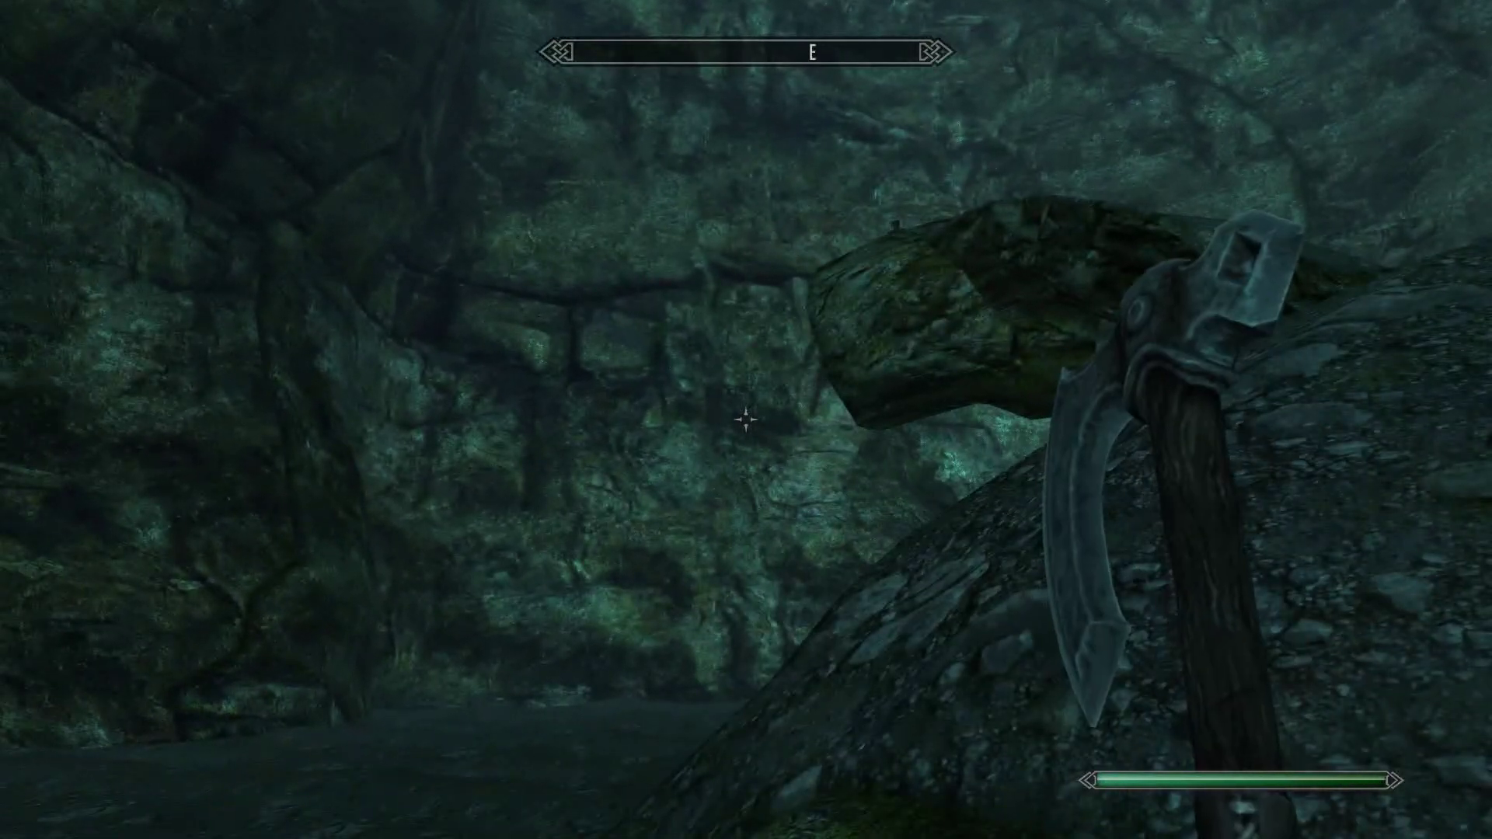
Open the developer console from Skyrim's main menu
{"action": "key", "text": "grave"}
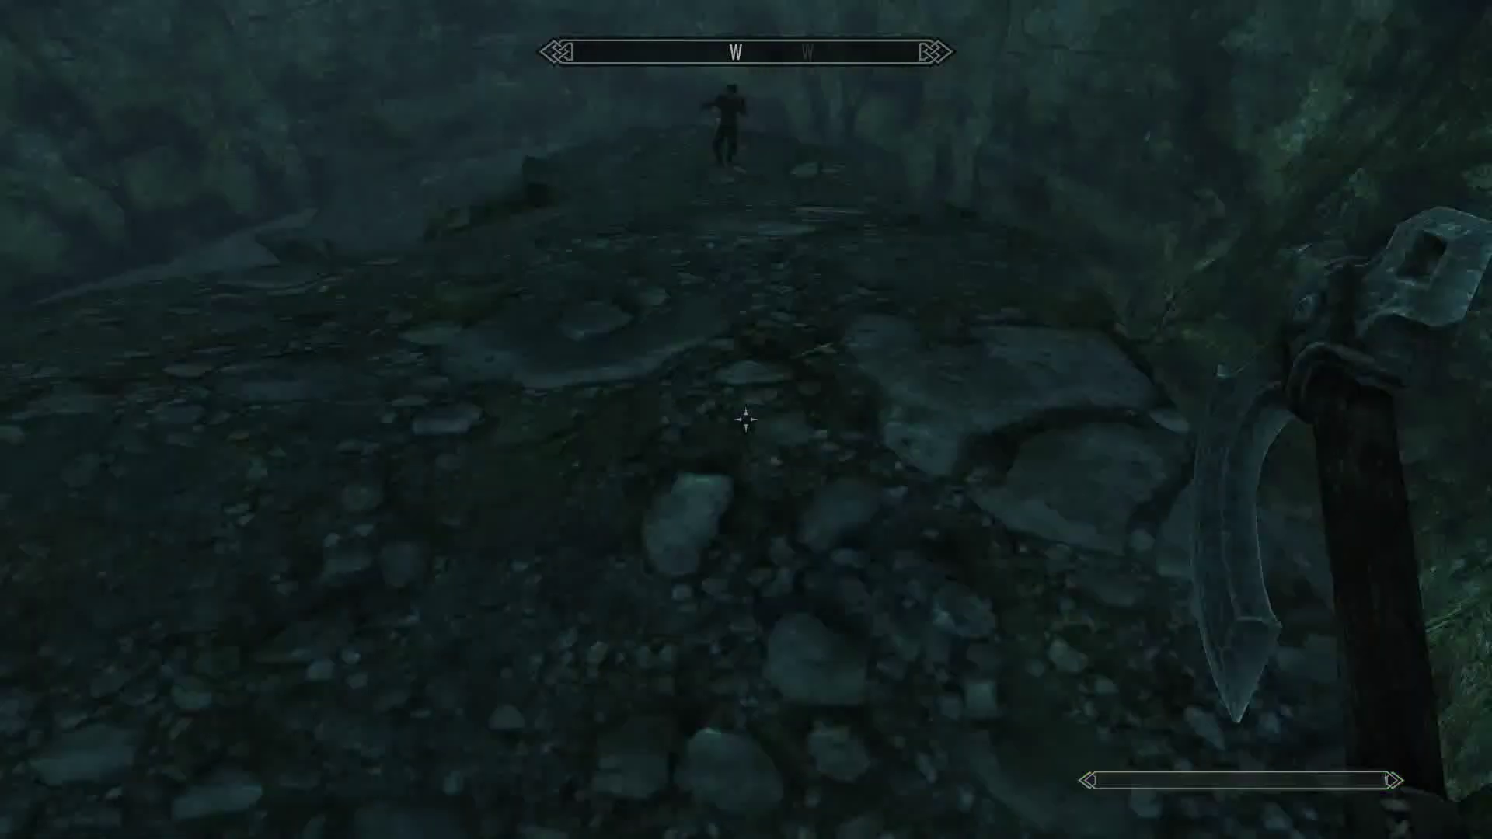
Walk forward along the rocky path toward the figure by the far wall
{"action": "key", "text": "w"}
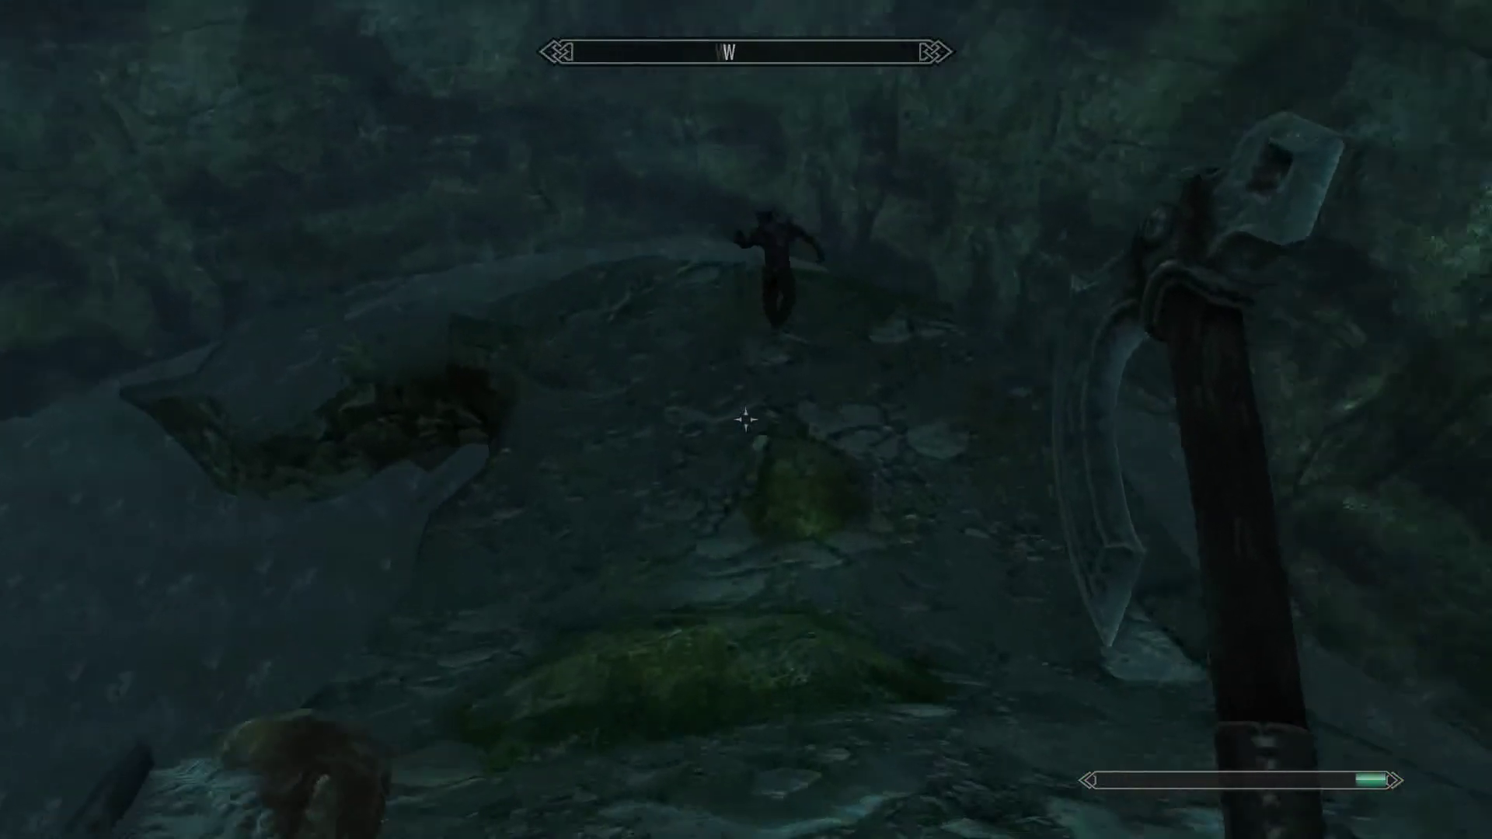